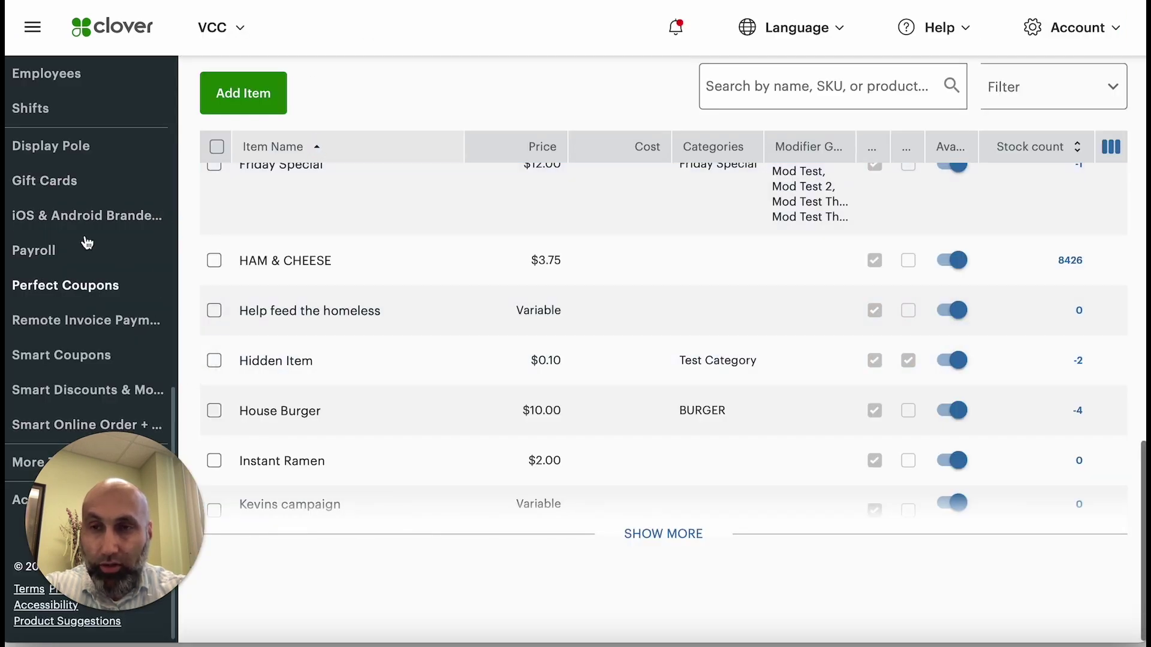
scroll(63, 228, "up", 10)
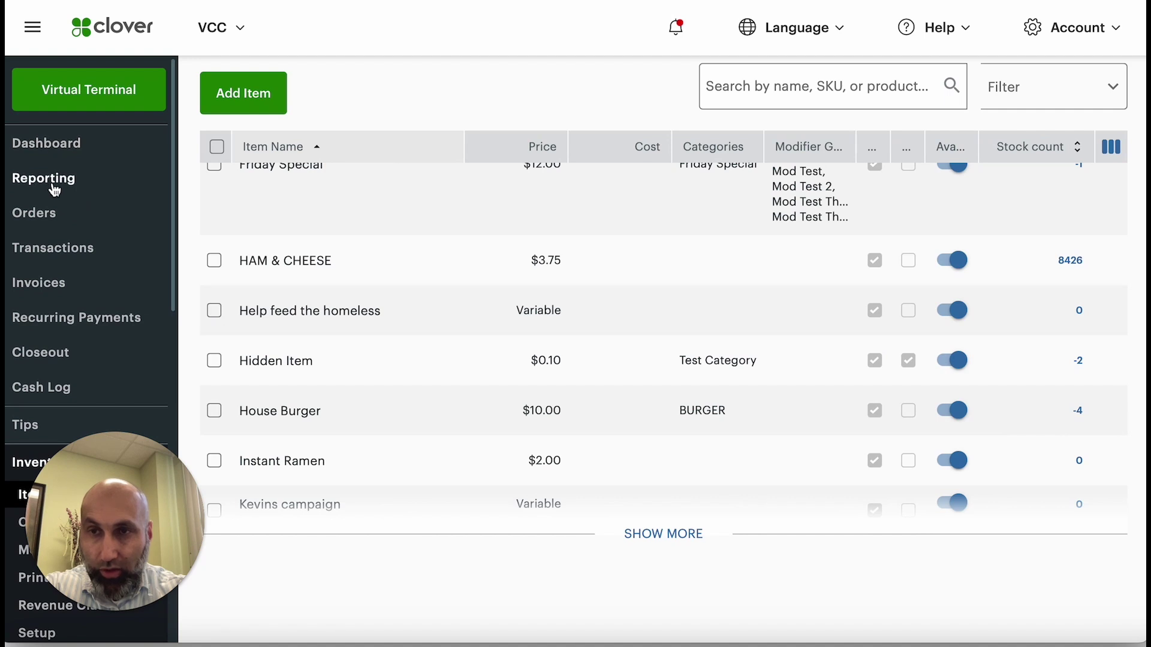
scroll(61, 358, "down", 3)
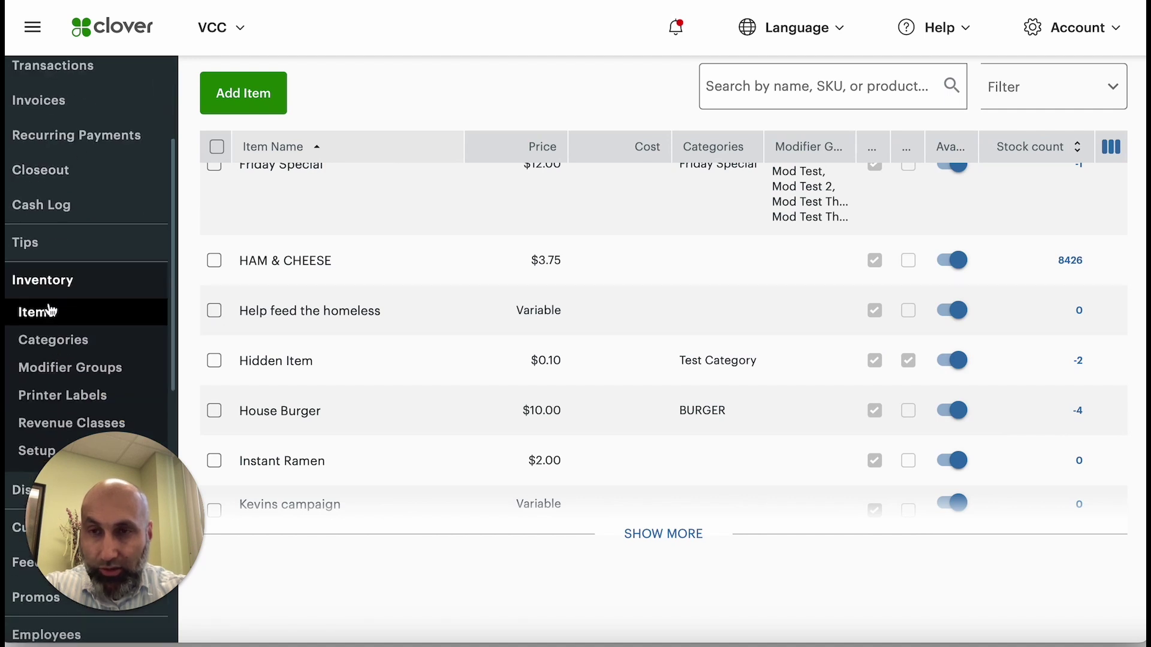
scroll(52, 337, "down", 2)
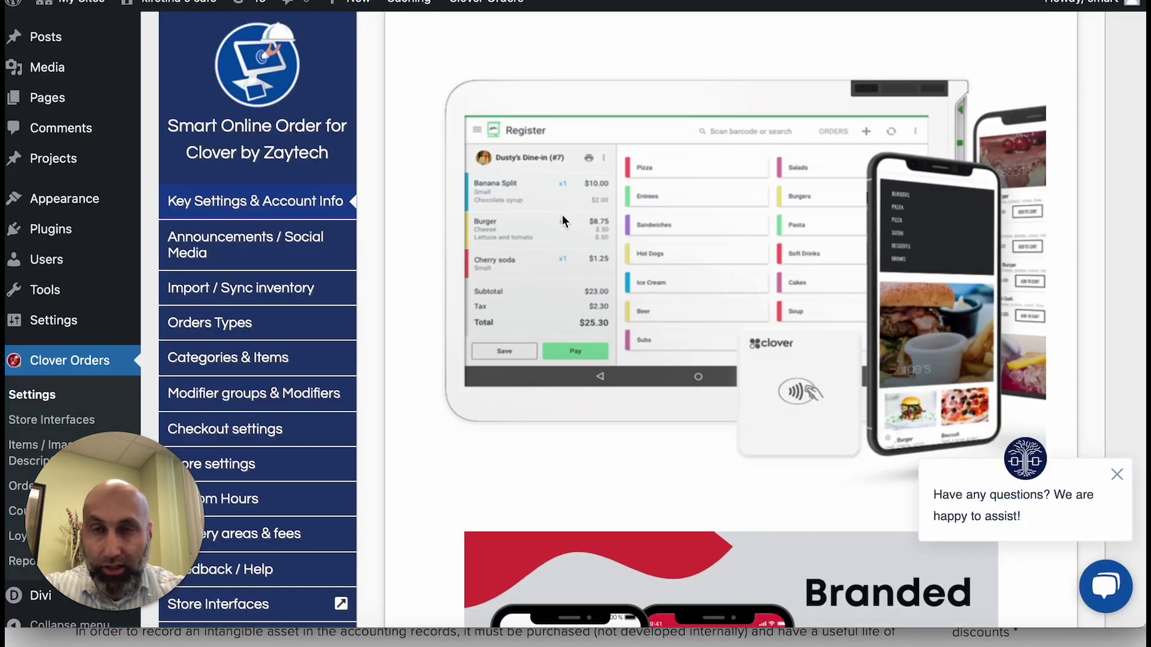
- Scroll through the plugin settings page, then return to the Clover Inventory Items list
scroll(562, 214, "down", 1)
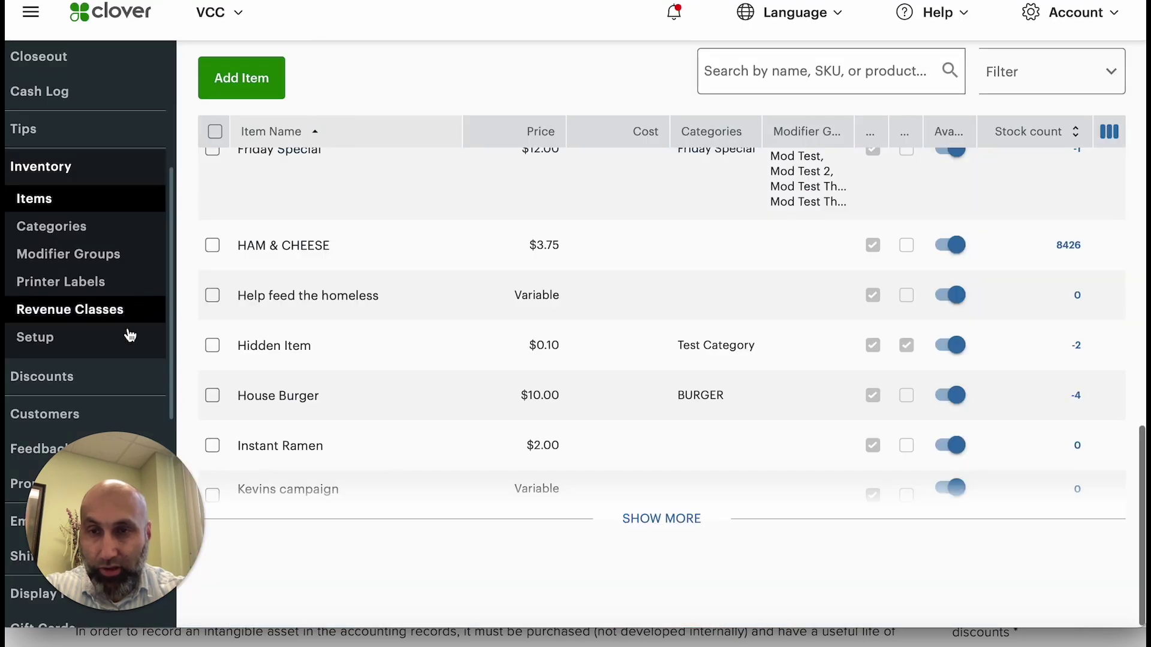
scroll(114, 360, "down", 3)
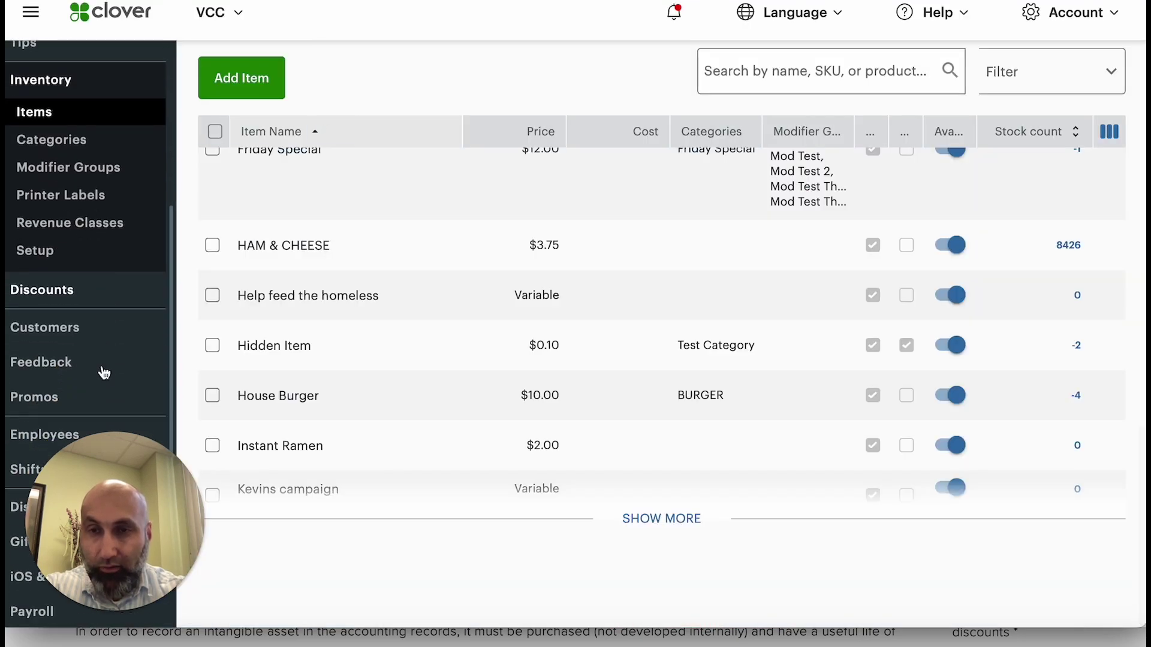
left_click_drag(107, 503, 404, 189)
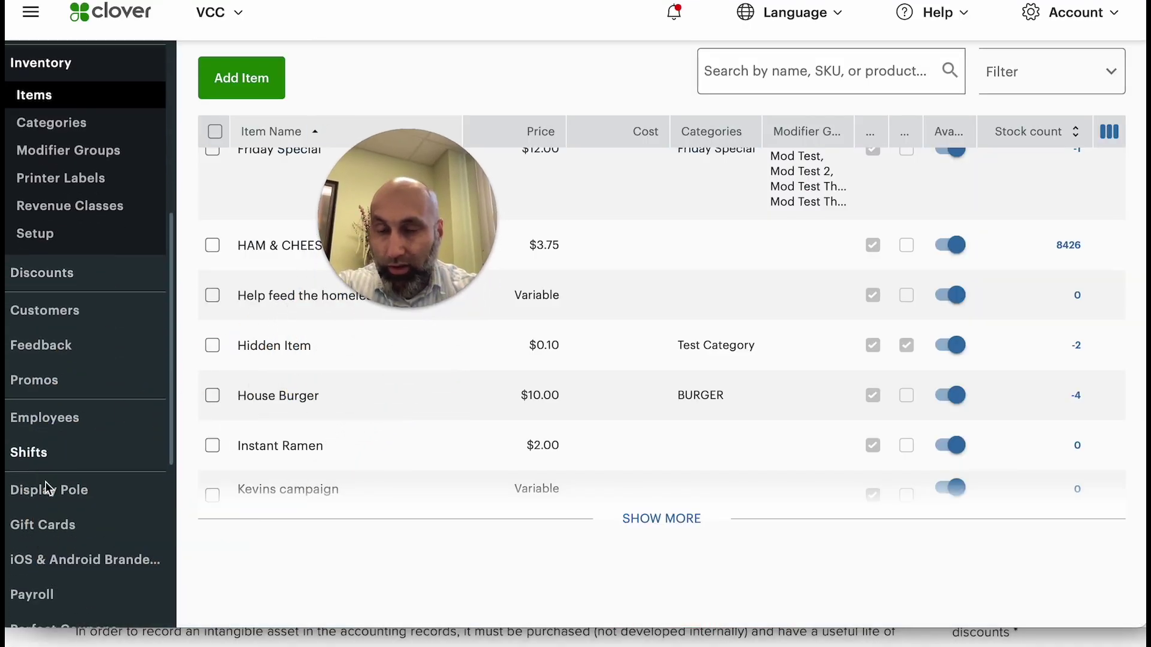
scroll(45, 481, "down", 5)
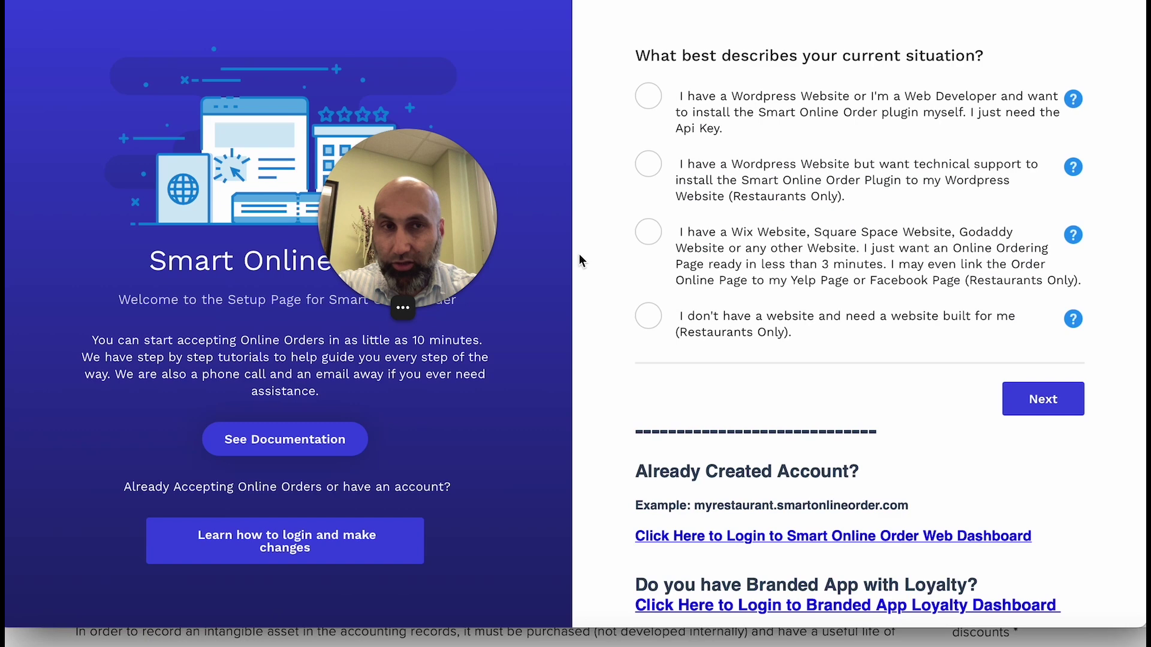
- Scroll to 'Already Created Account?', highlight the example store web address, and return to the plugin settings
scroll(623, 355, "down", 1)
scroll(623, 362, "down", 2)
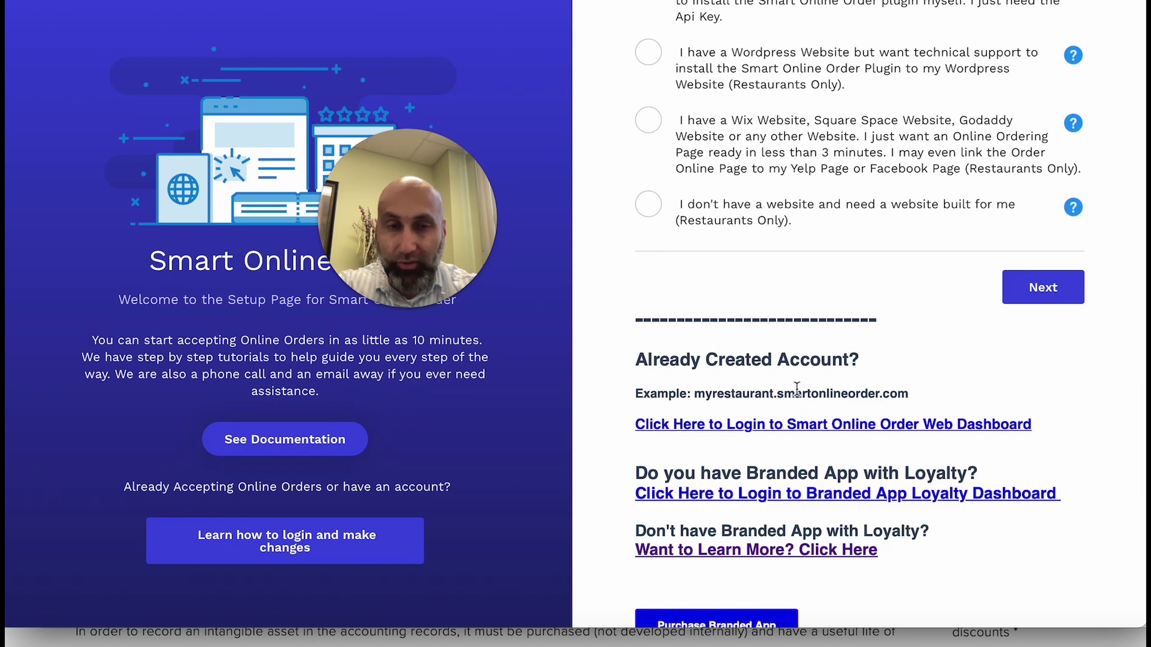
left_click_drag(694, 394, 796, 394)
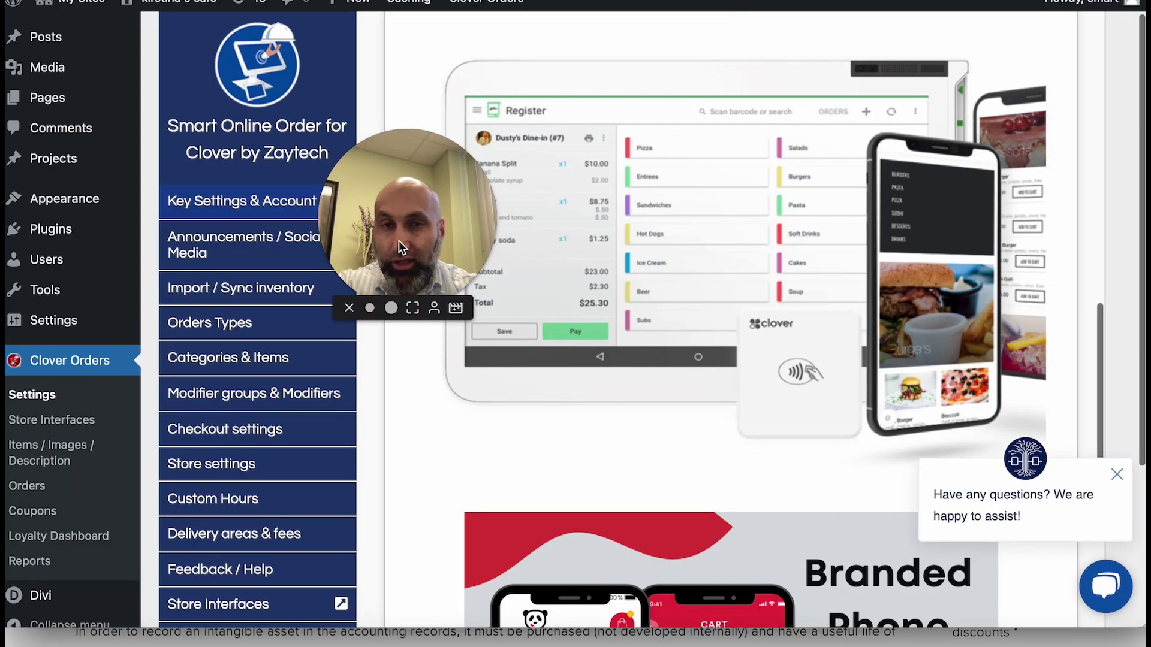
left_click_drag(399, 240, 956, 490)
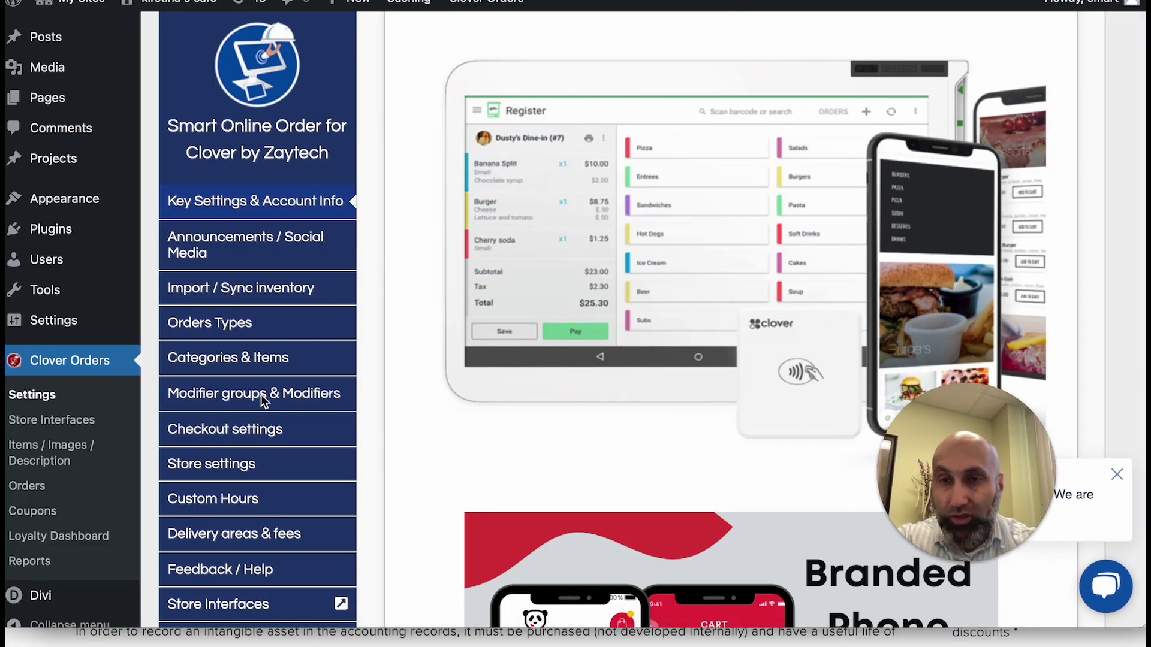
- Open Import / Sync inventory, point out the 246 items and 39 modifier groups, and dismiss the chat popup
left_click(247, 292)
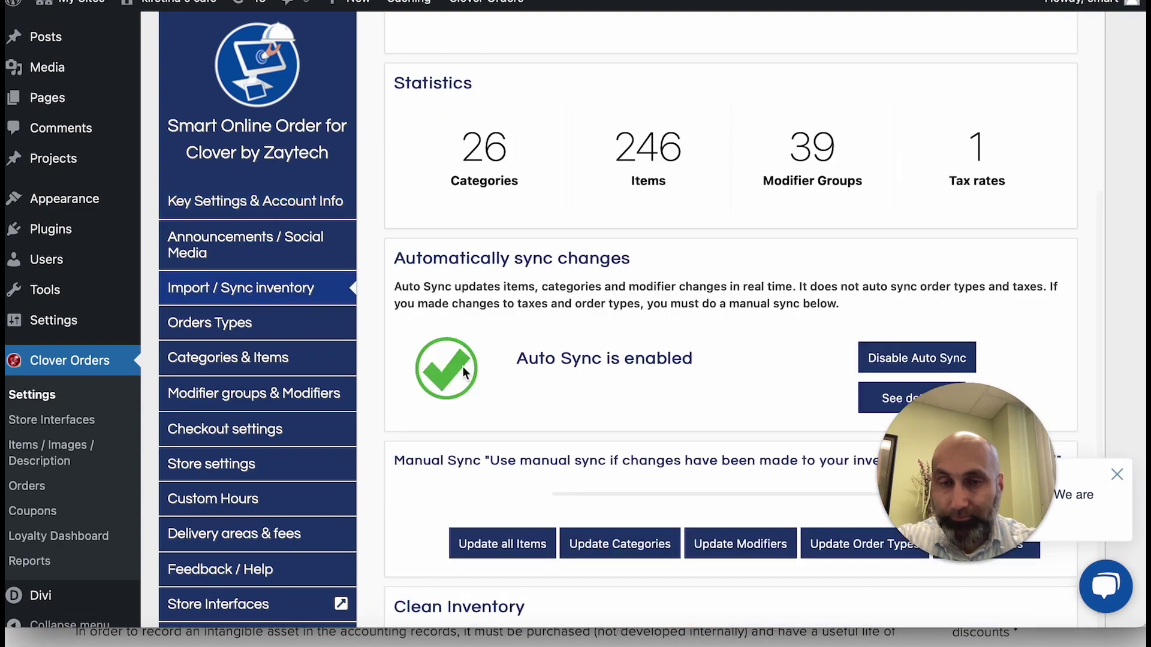
scroll(467, 376, "down", 3)
scroll(468, 376, "up", 2)
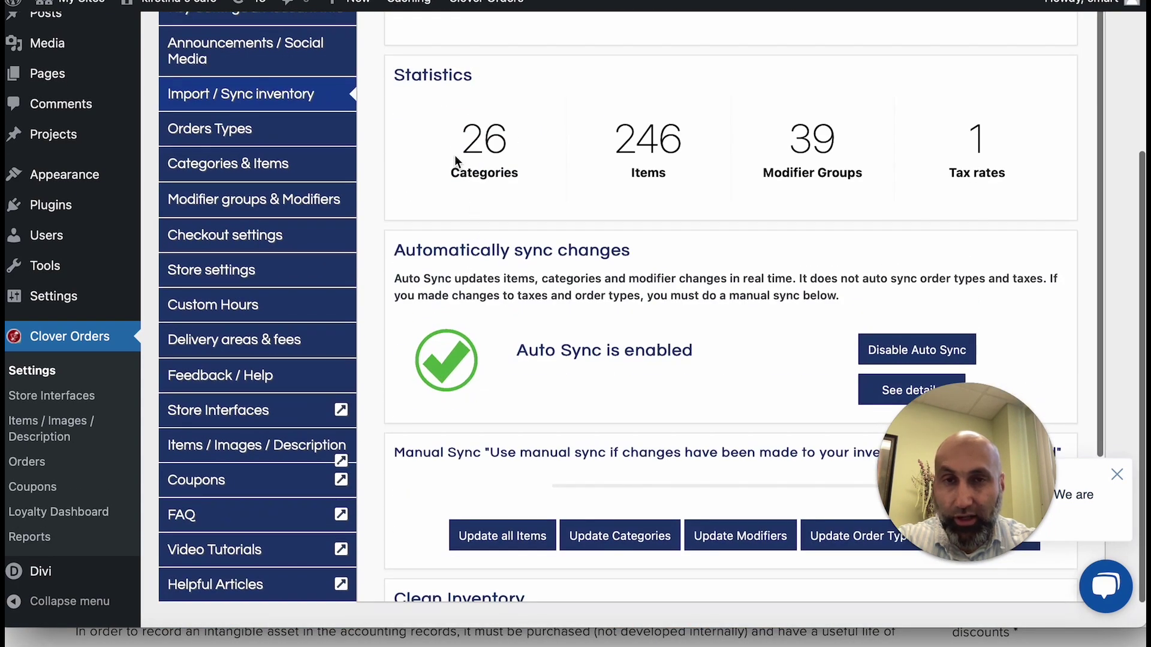
left_click_drag(590, 155, 832, 146)
left_click(964, 146)
left_click_drag(964, 146, 984, 144)
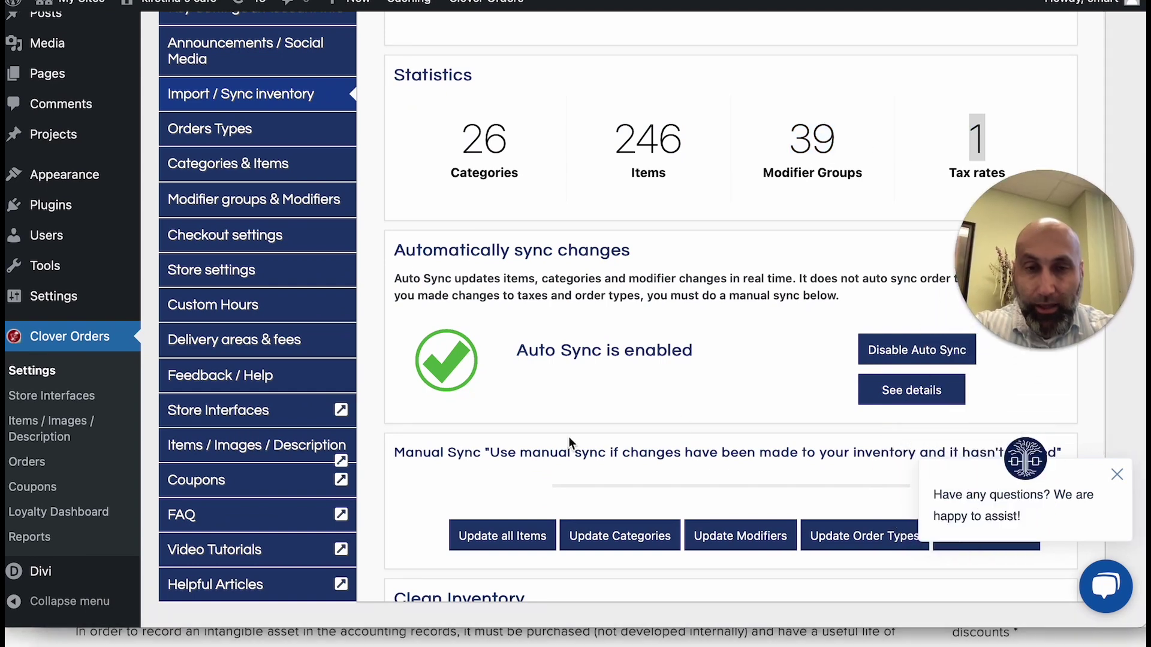
scroll(584, 473, "down", 1)
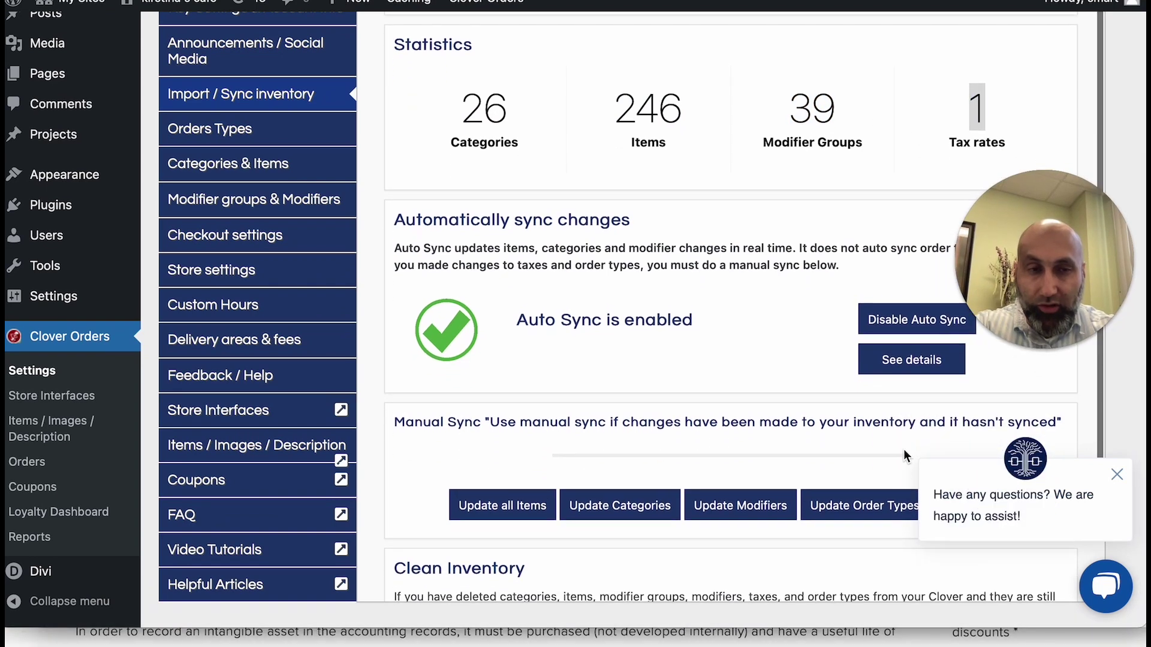
left_click(1115, 480)
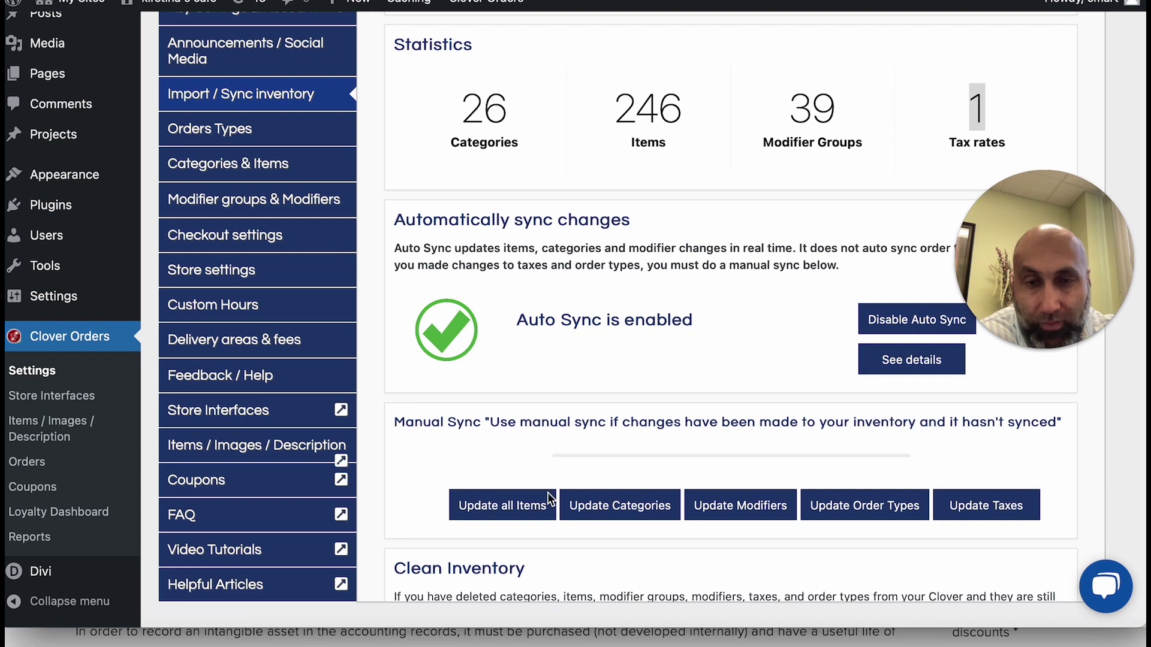
- Manually sync items, categories and modifiers from Clover, acknowledging each updated message
left_click(508, 517)
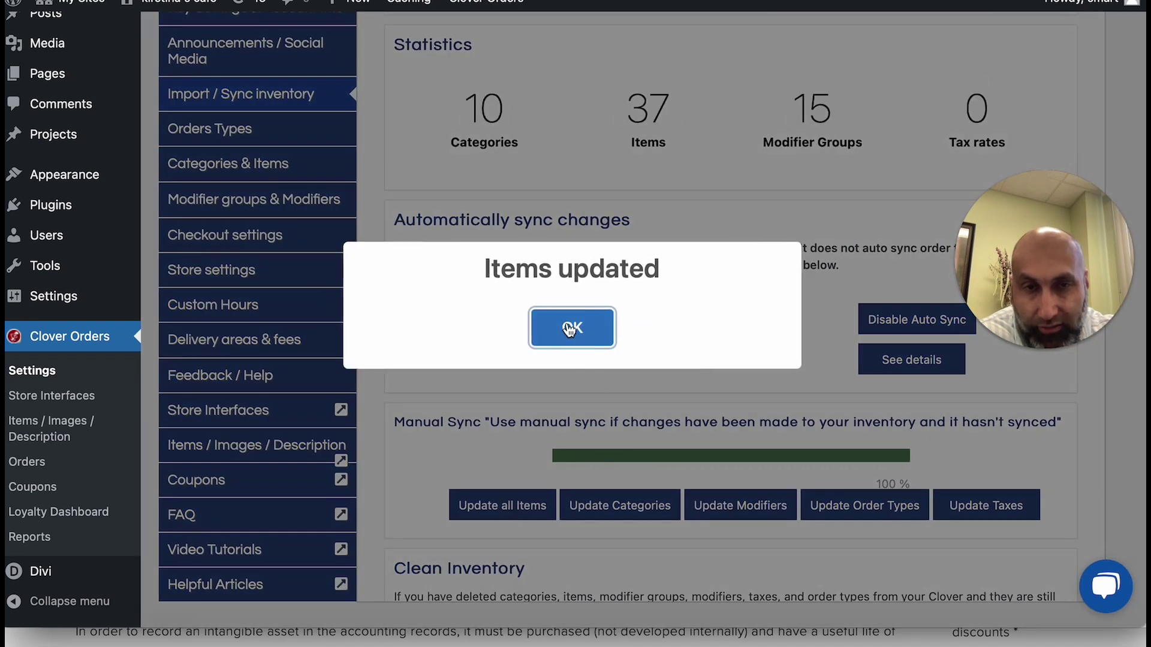
left_click(570, 329)
left_click(608, 505)
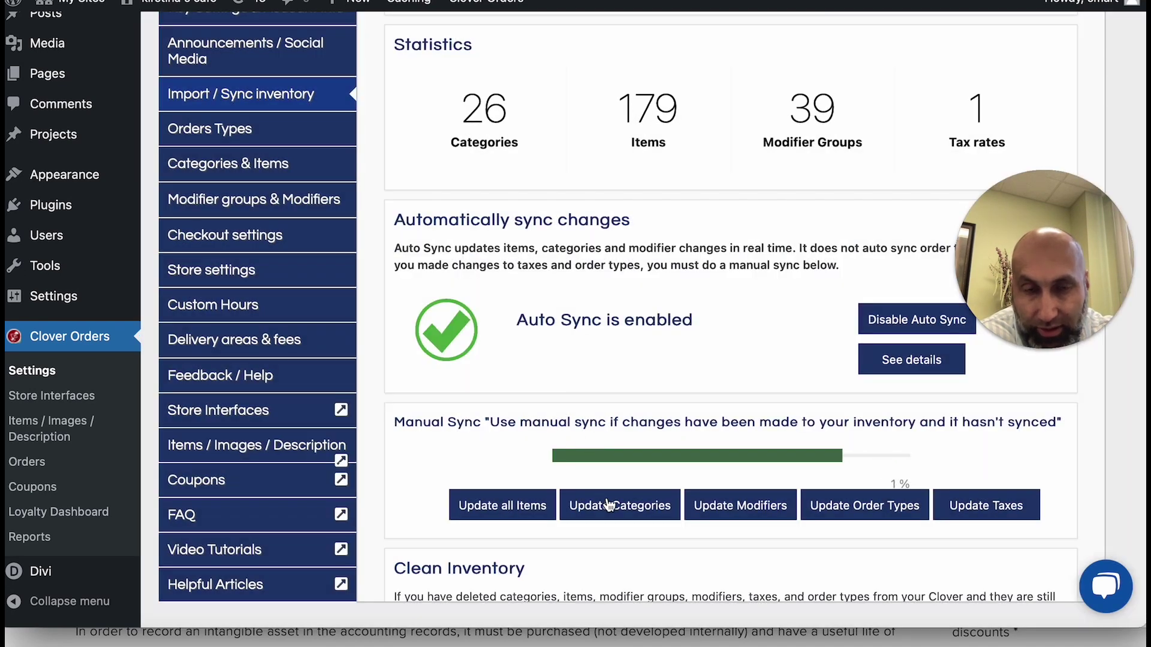
left_click(570, 326)
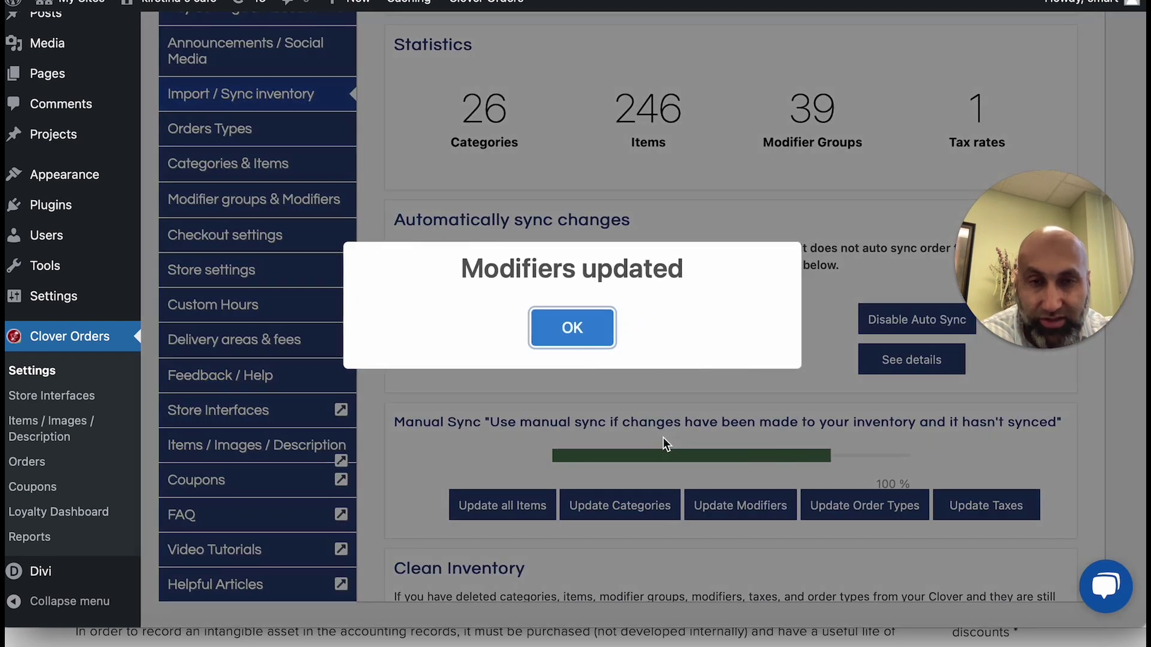
left_click(590, 339)
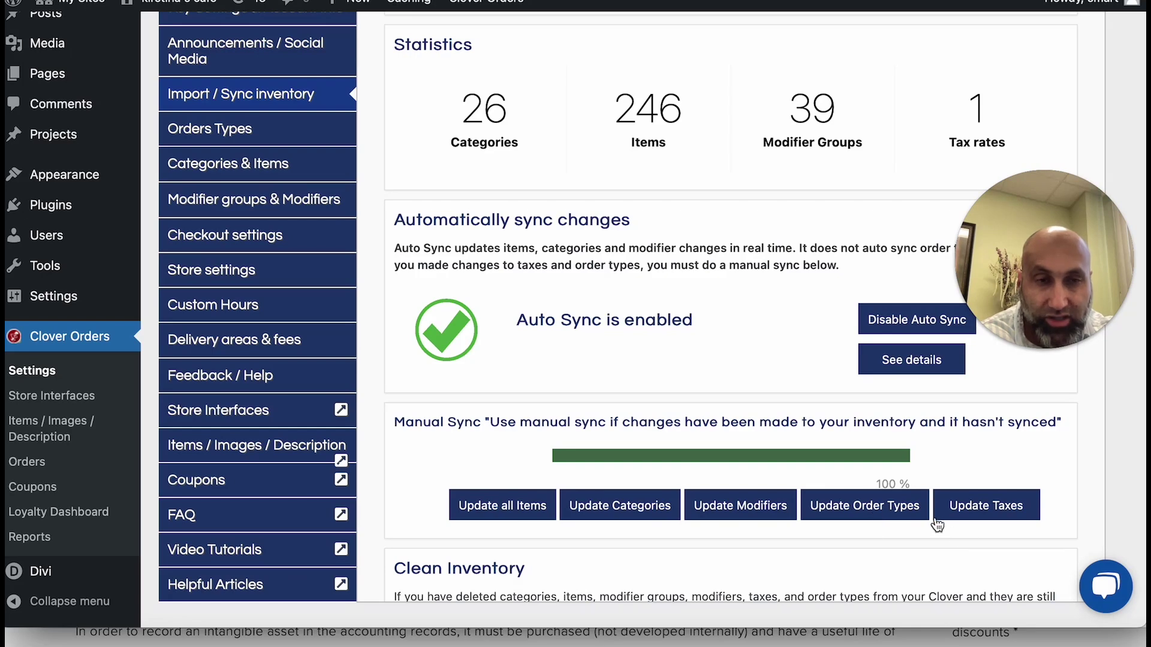
- Manually sync tax rates, then scroll down and highlight the Clean Inventory section title
scroll(861, 522, "down", 1)
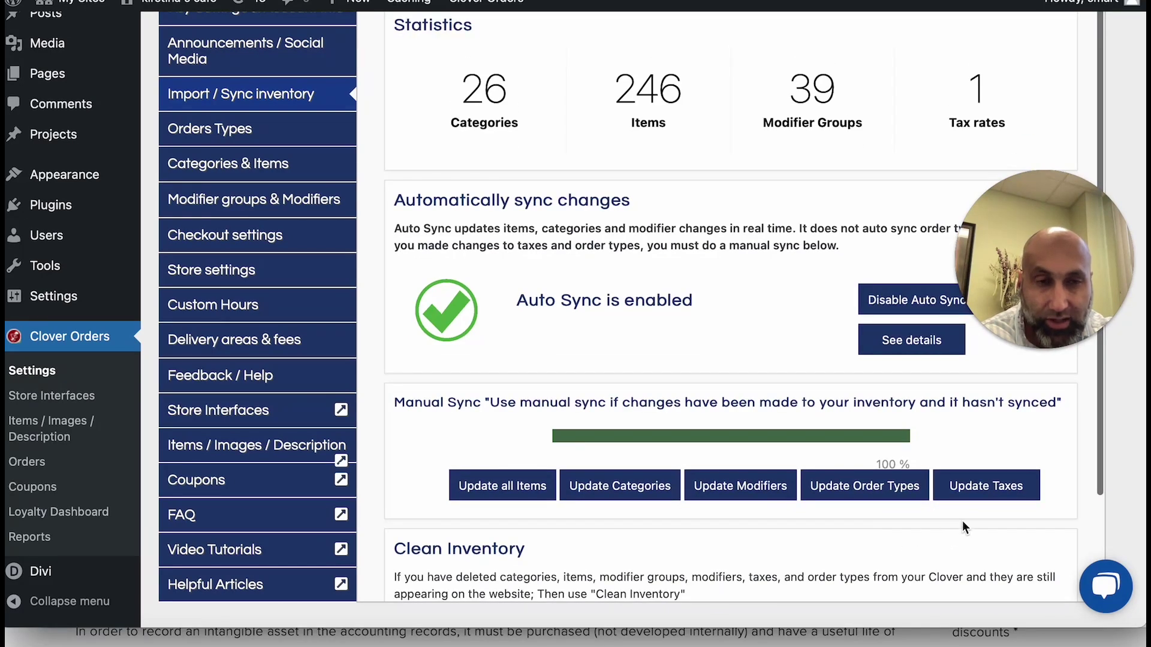
left_click(983, 498)
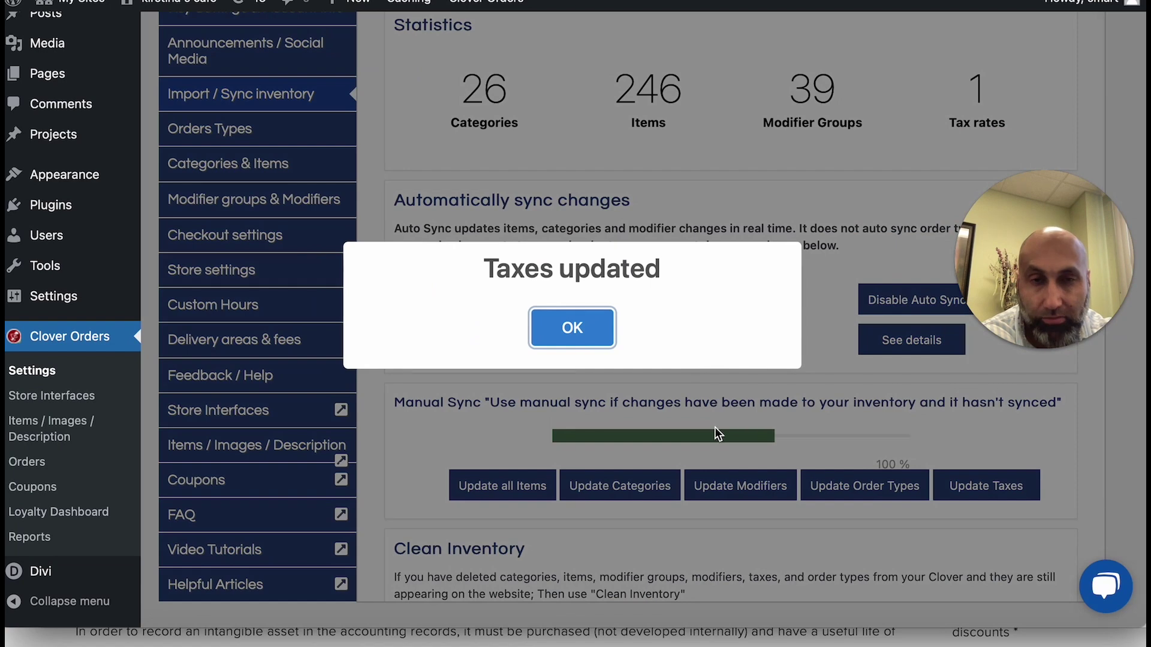
left_click(586, 324)
scroll(659, 476, "down", 5)
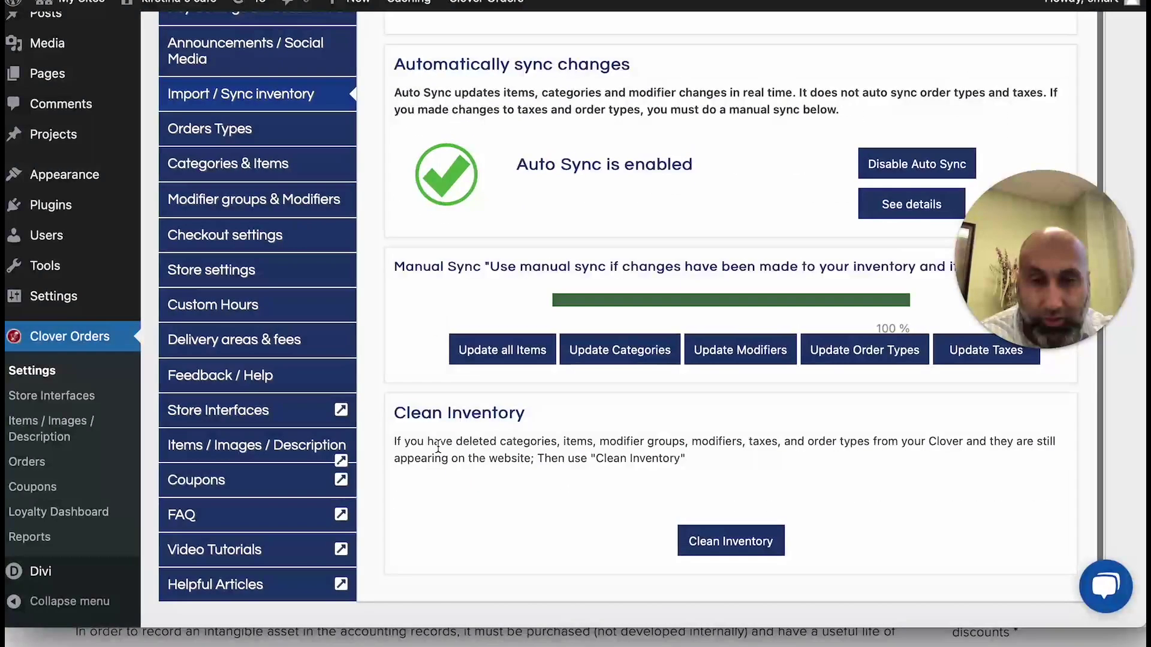
left_click_drag(390, 410, 525, 417)
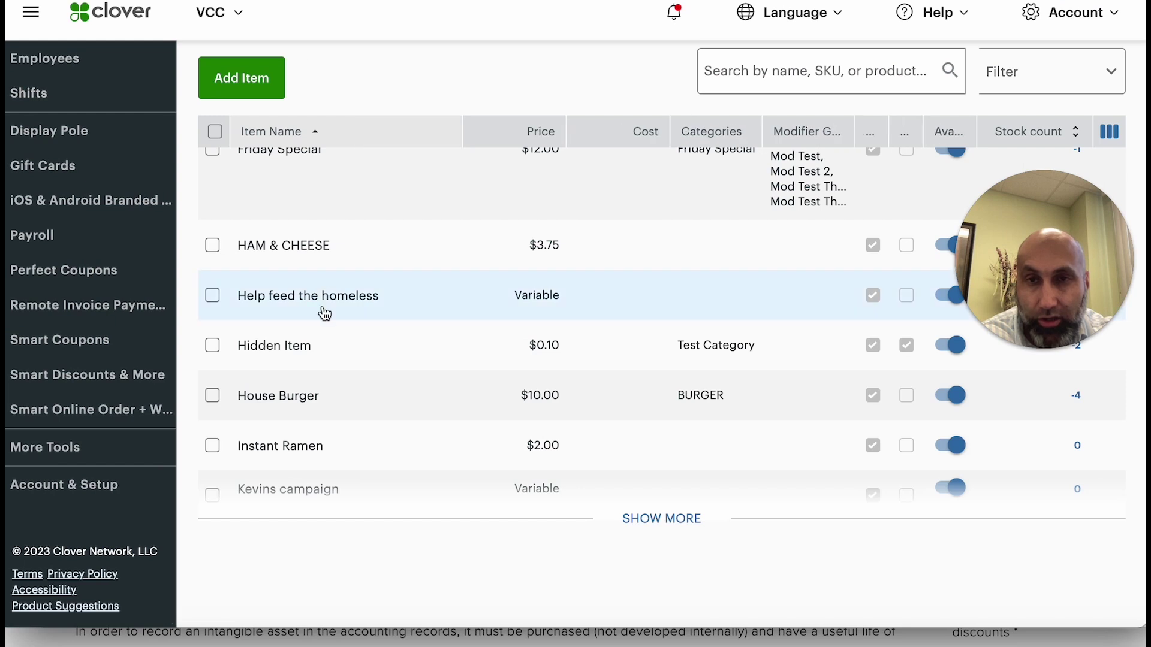
- Tick Help feed the homeless, Hidden Item, House Burger and Instant Ramen, then bulk-delete them
left_click(214, 298)
left_click(214, 346)
left_click(214, 397)
left_click(214, 446)
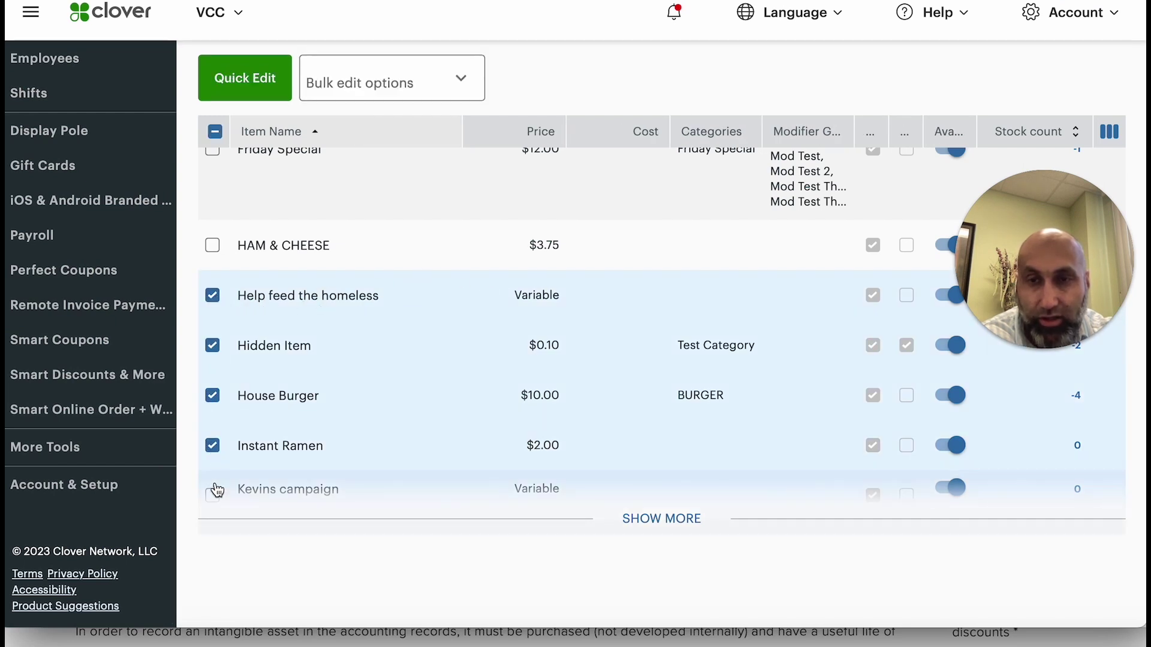
scroll(219, 492, "down", 5)
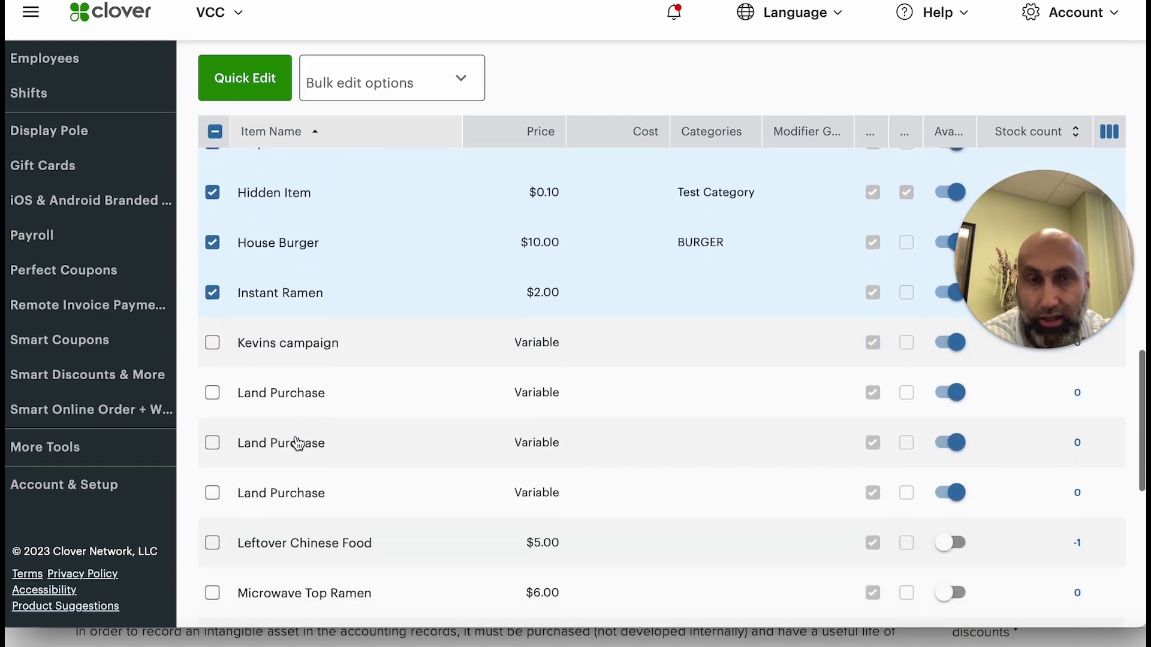
left_click(461, 85)
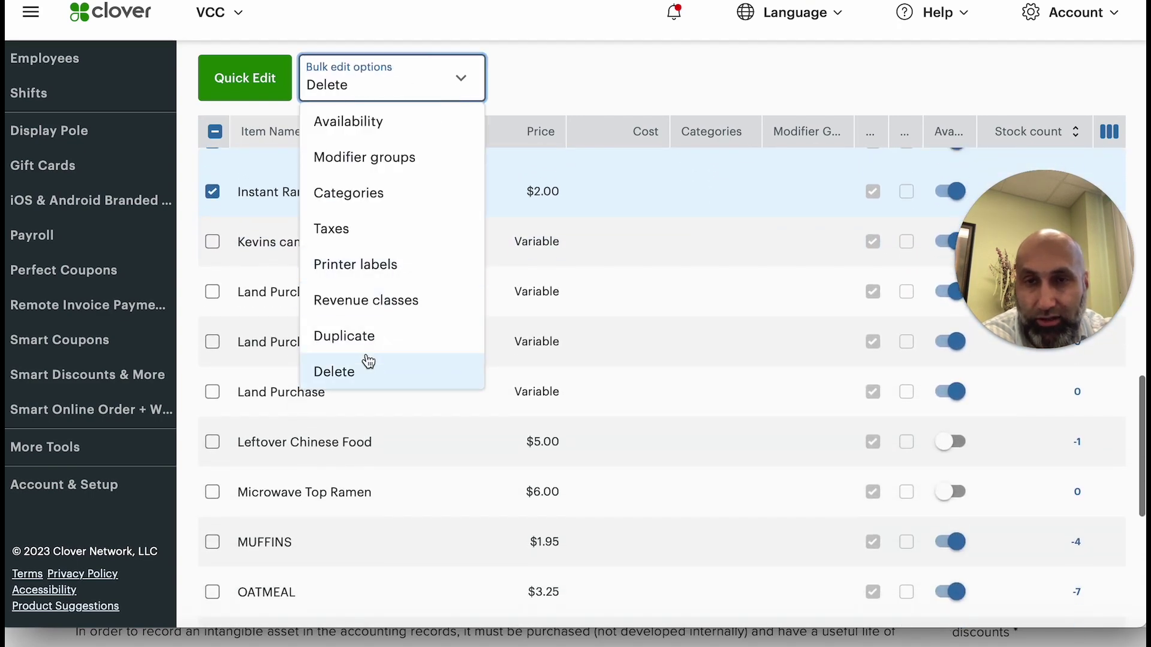
left_click(368, 370)
left_click(482, 228)
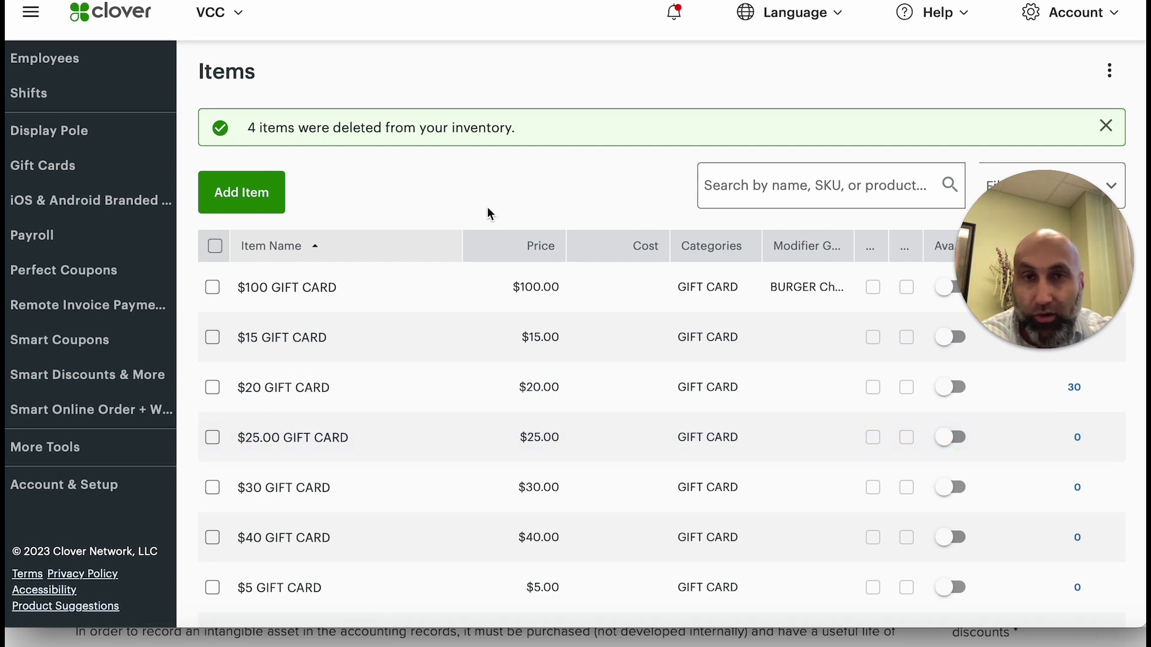
scroll(225, 552, "down", 1)
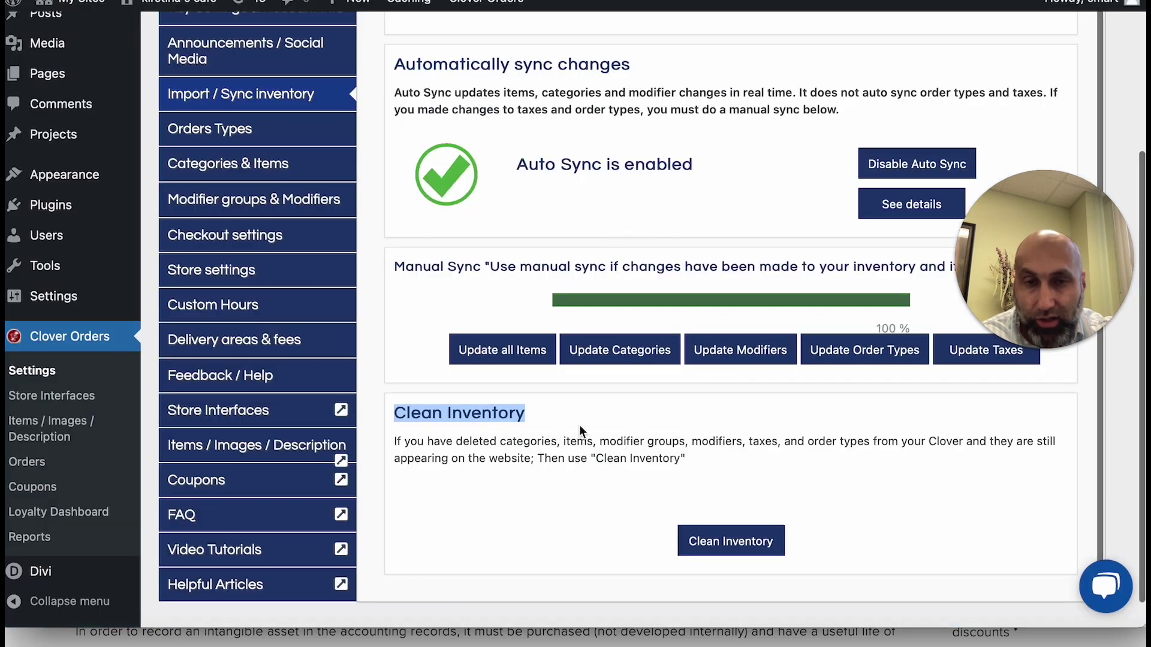
- Launch Clean Inventory, skip through Order Types to Categories, and start cleaning at the Items step
left_click_drag(434, 445, 512, 449)
left_click(730, 547)
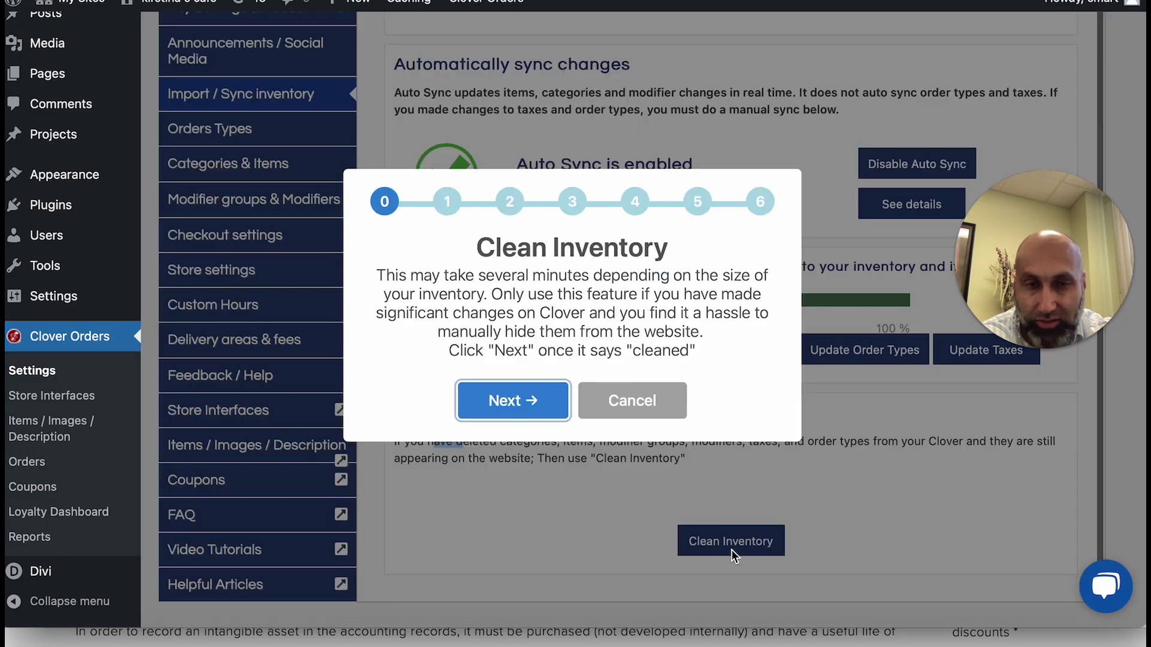
left_click(522, 412)
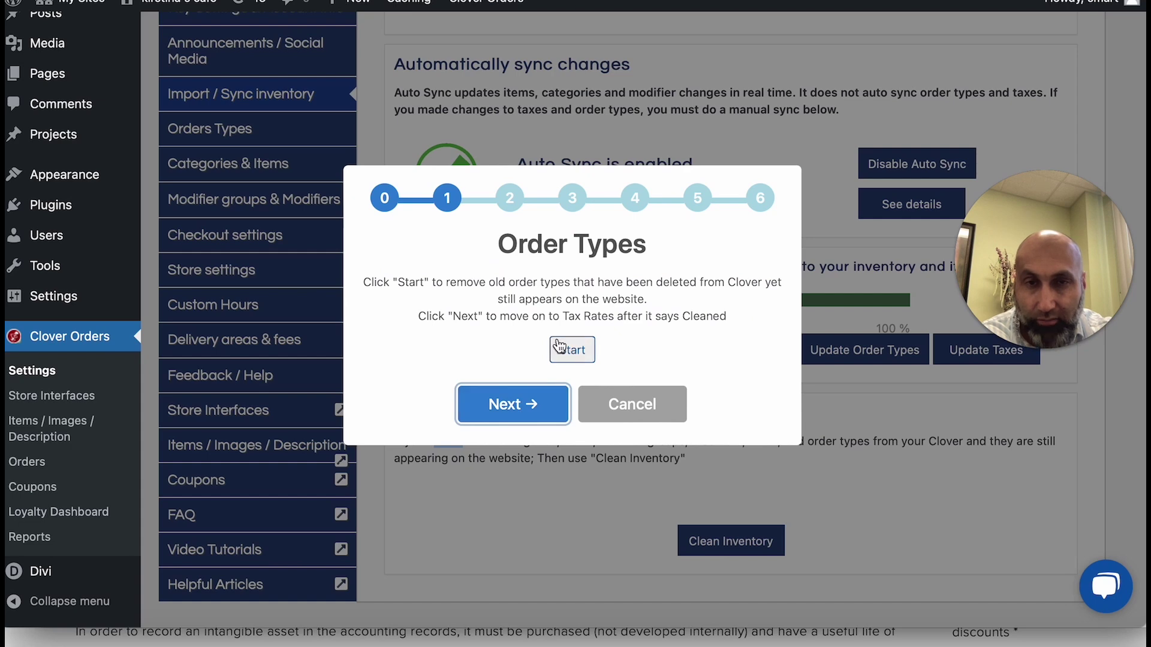
left_click(506, 407)
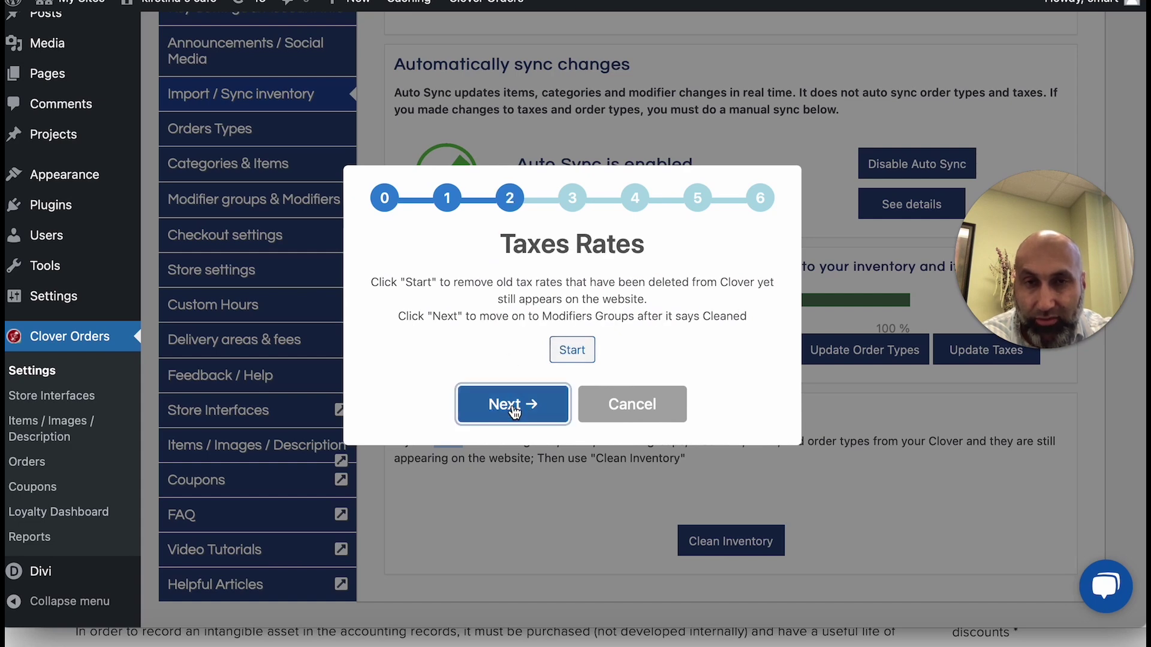
left_click(510, 409)
left_click(514, 410)
left_click(514, 410)
left_click(528, 411)
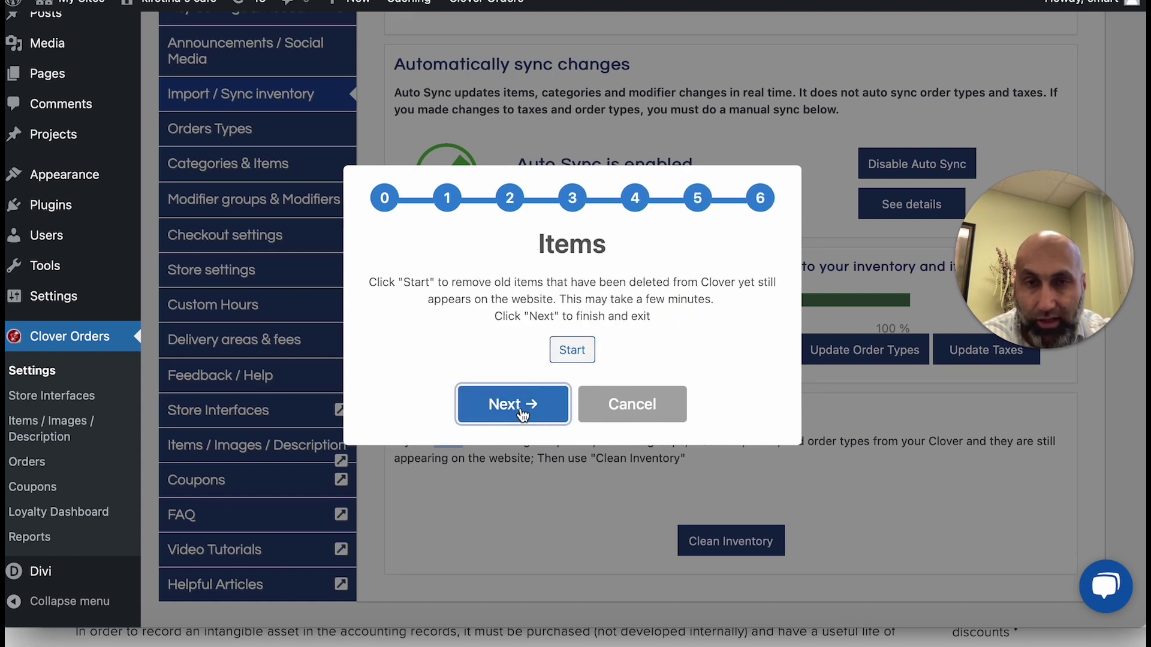
left_click(570, 350)
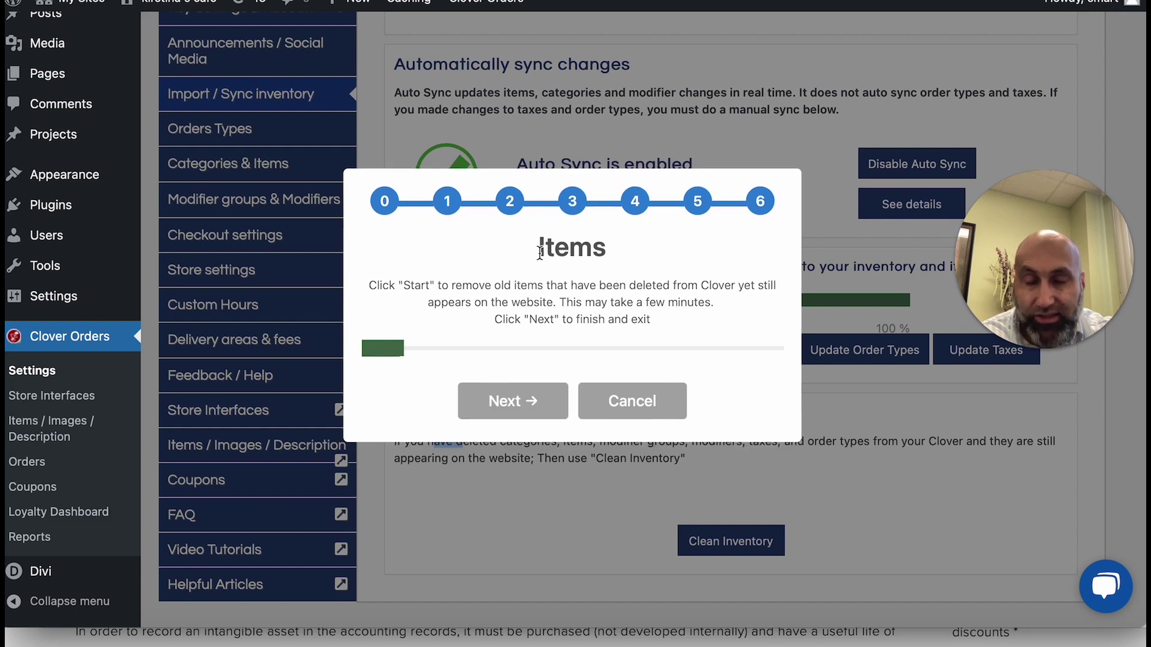
mouse_move(540, 252)
left_mouse_down()
mouse_move(599, 251)
mouse_move(549, 253)
left_mouse_up()
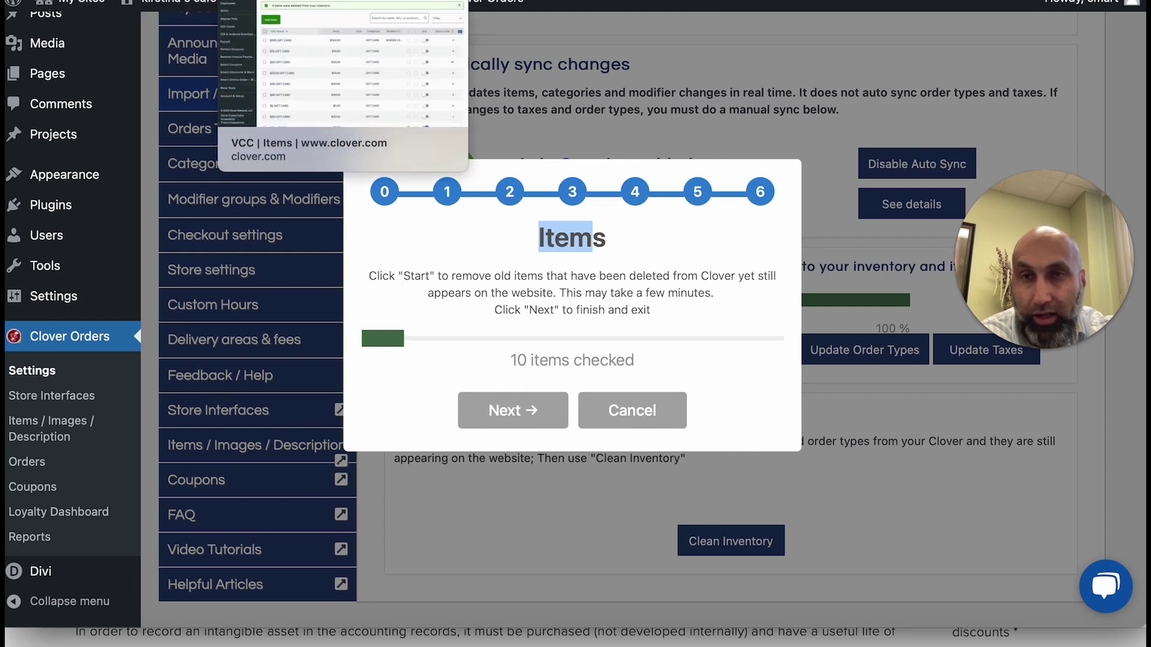
- Scroll through the Clover item list after the deletions, and open then cancel the Add Item form
left_click(270, 1)
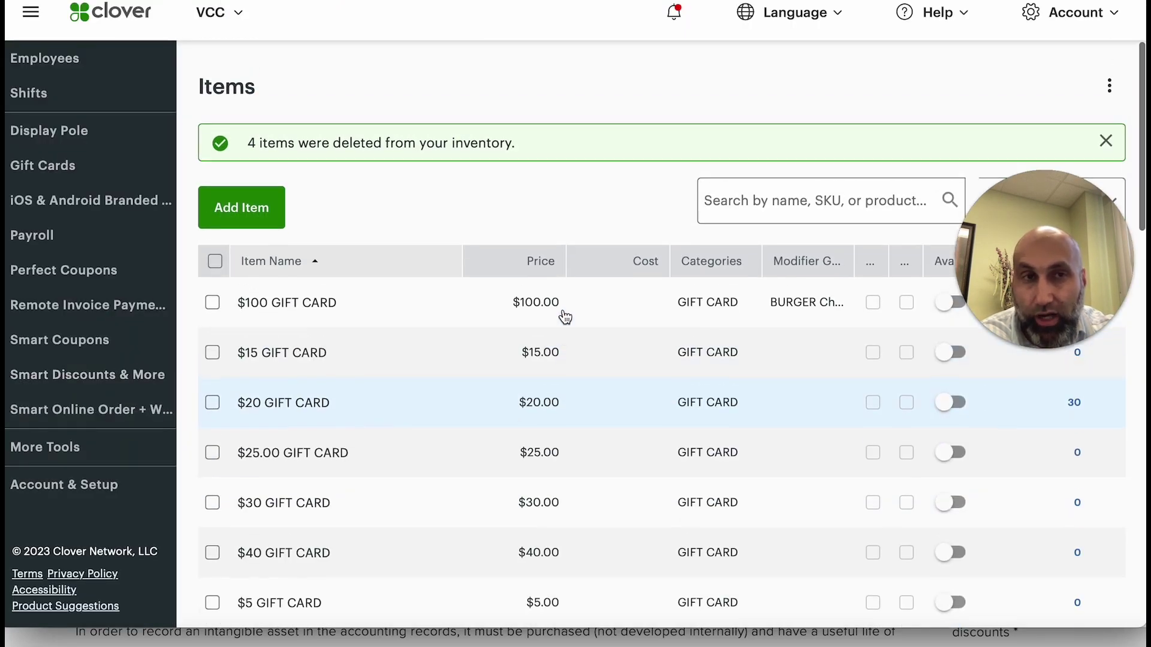
scroll(565, 317, "down", 1)
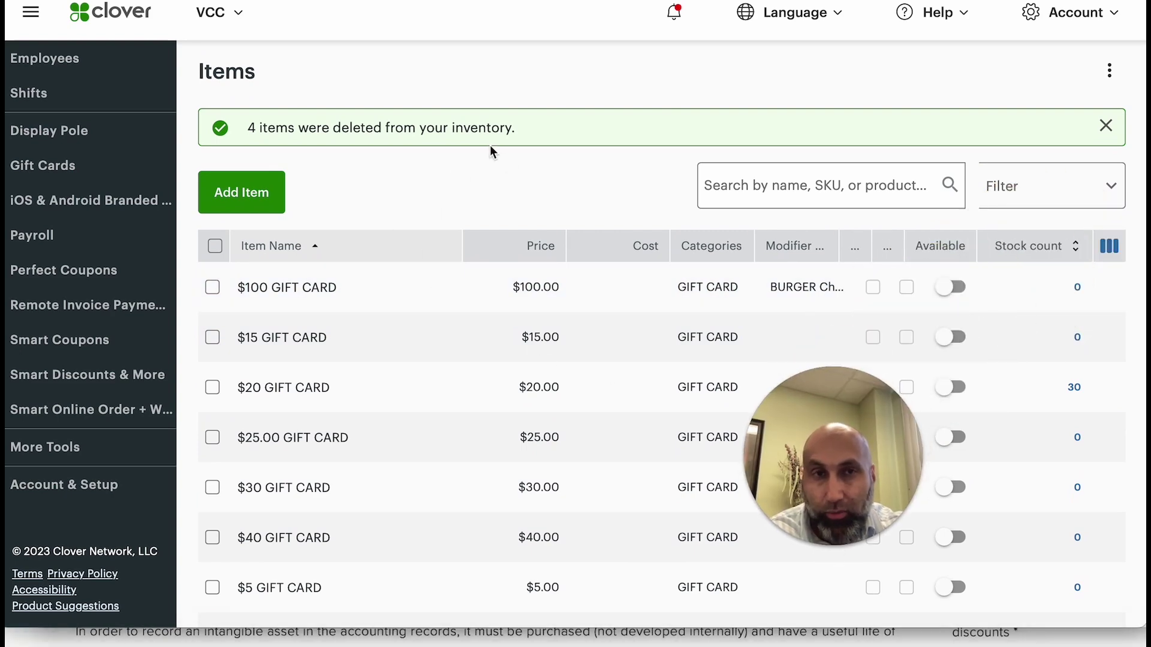
scroll(490, 145, "down", 12)
scroll(502, 348, "up", 8)
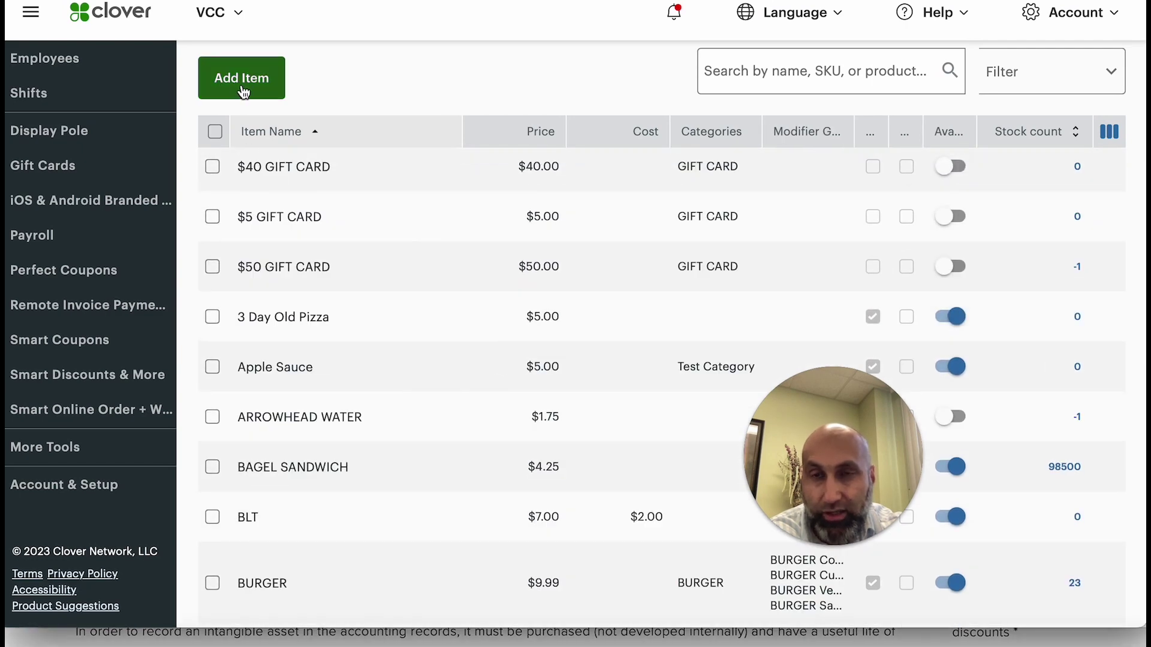
left_click(243, 92)
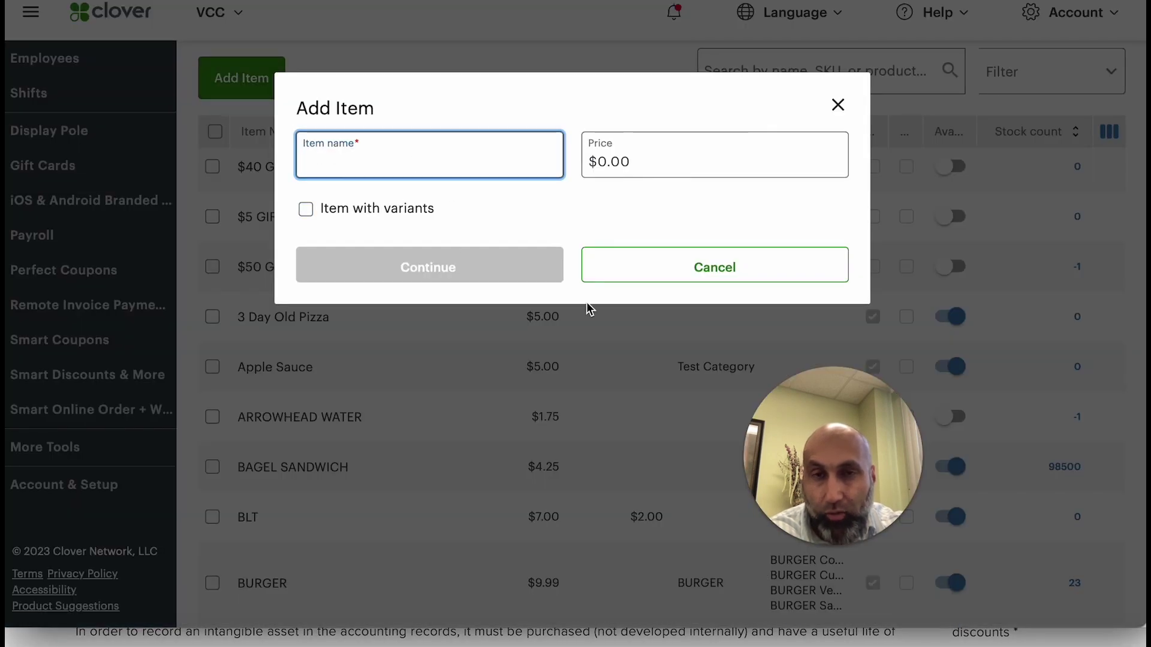
left_click(657, 268)
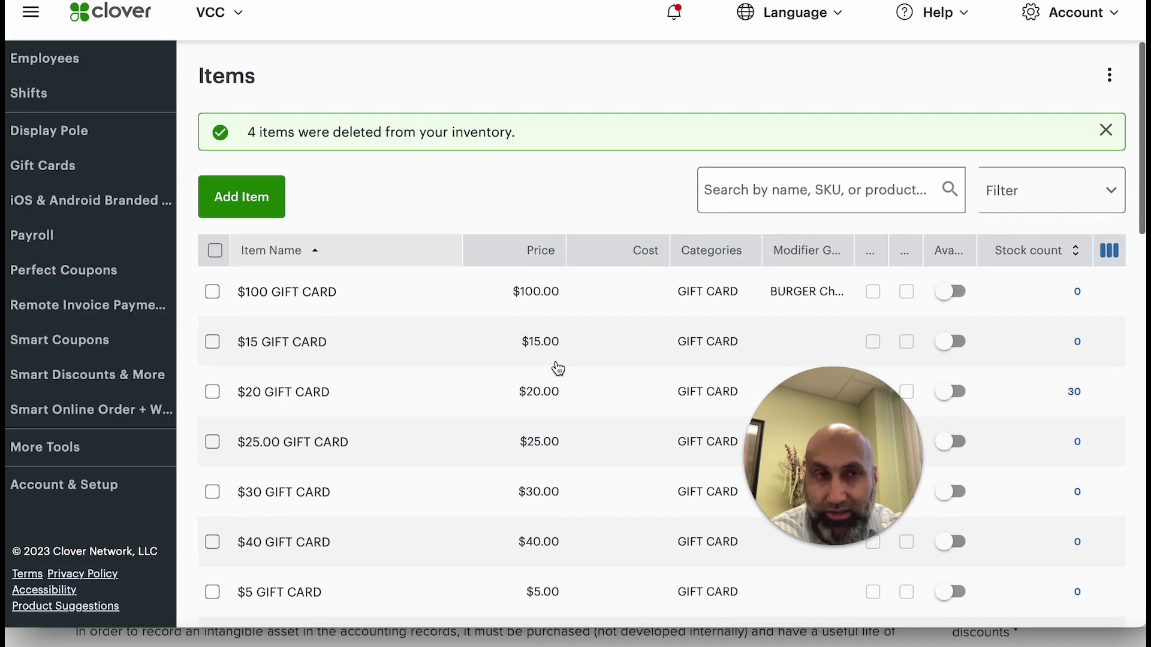
- Open and close the import/export options menu, then go to the Modifier Groups page
left_click(1110, 75)
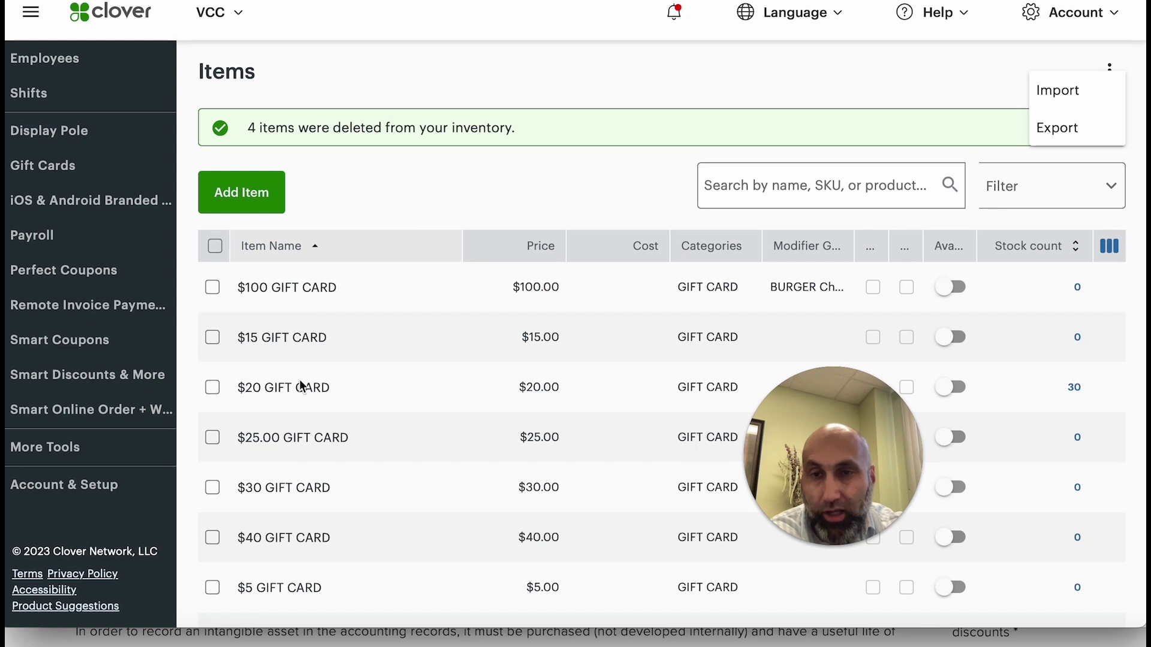
left_click(344, 198)
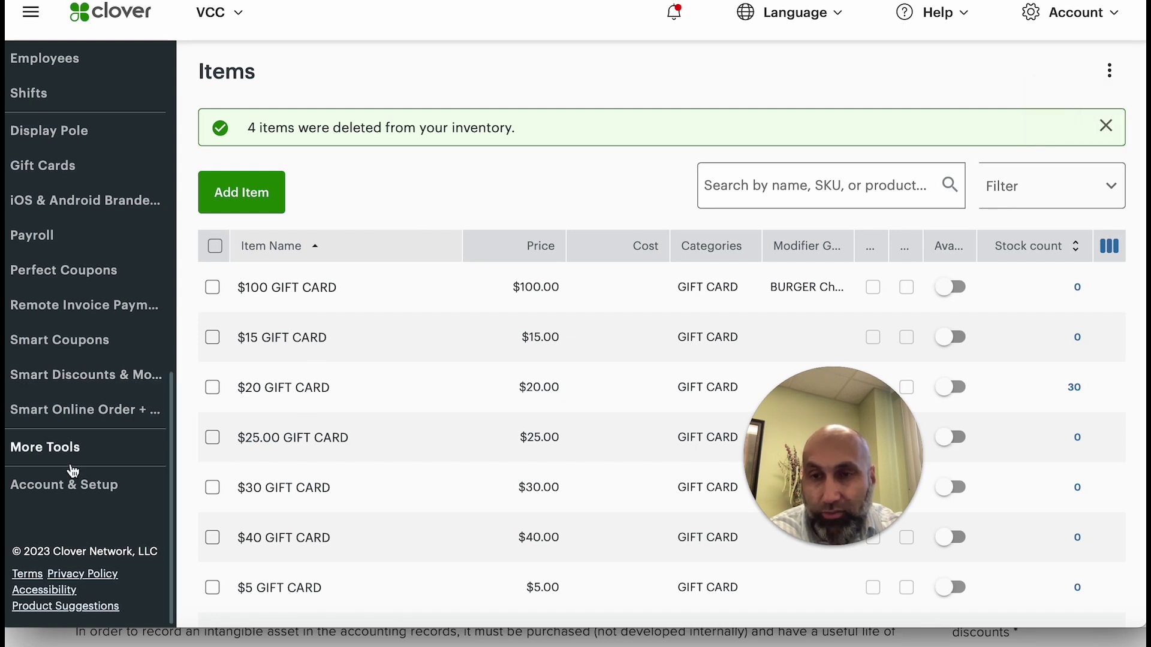
scroll(48, 300, "up", 5)
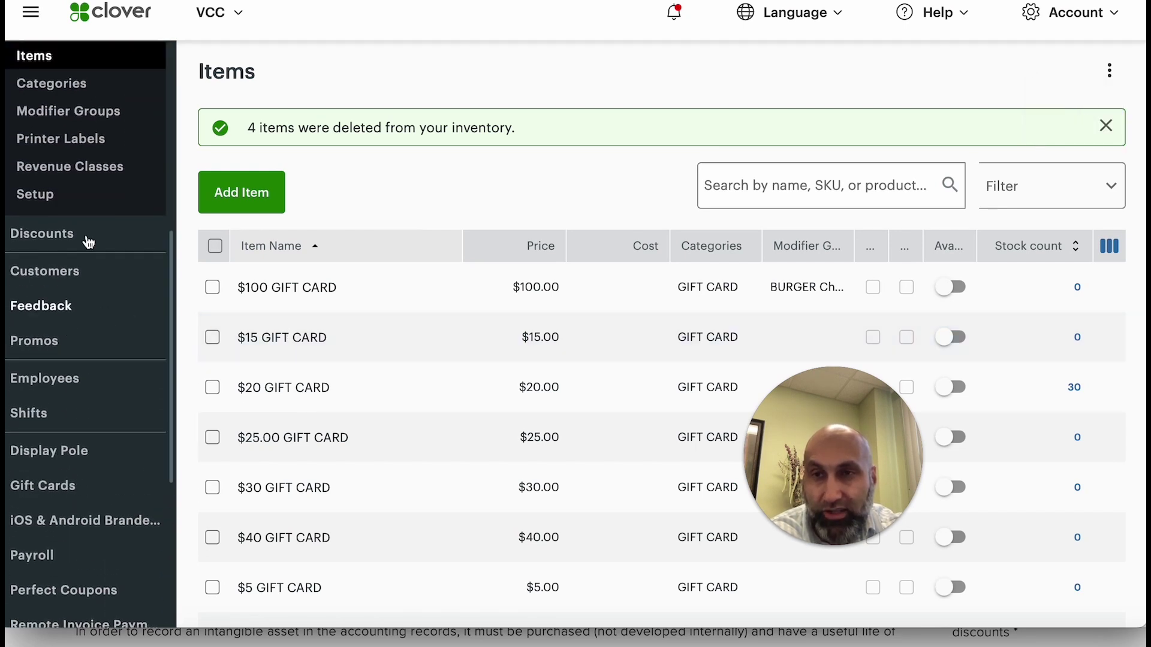
left_click(51, 119)
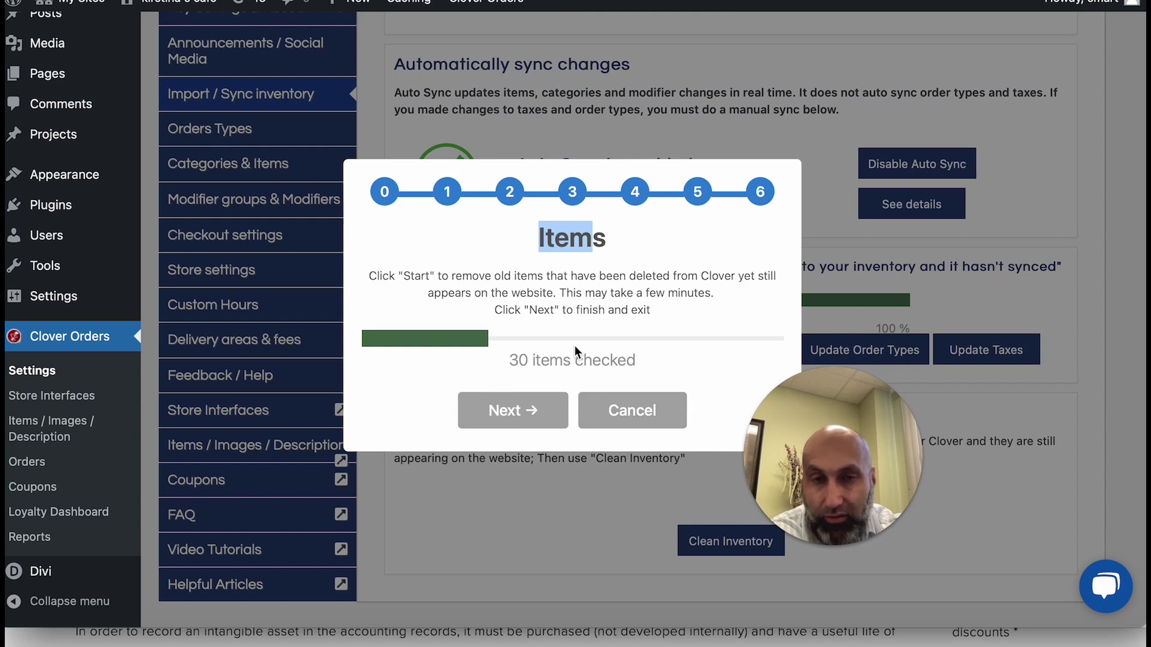
- Close the Clean Inventory wizard and scroll the Import / Sync page to check the 100% sync
left_click(627, 413)
scroll(599, 275, "up", 1)
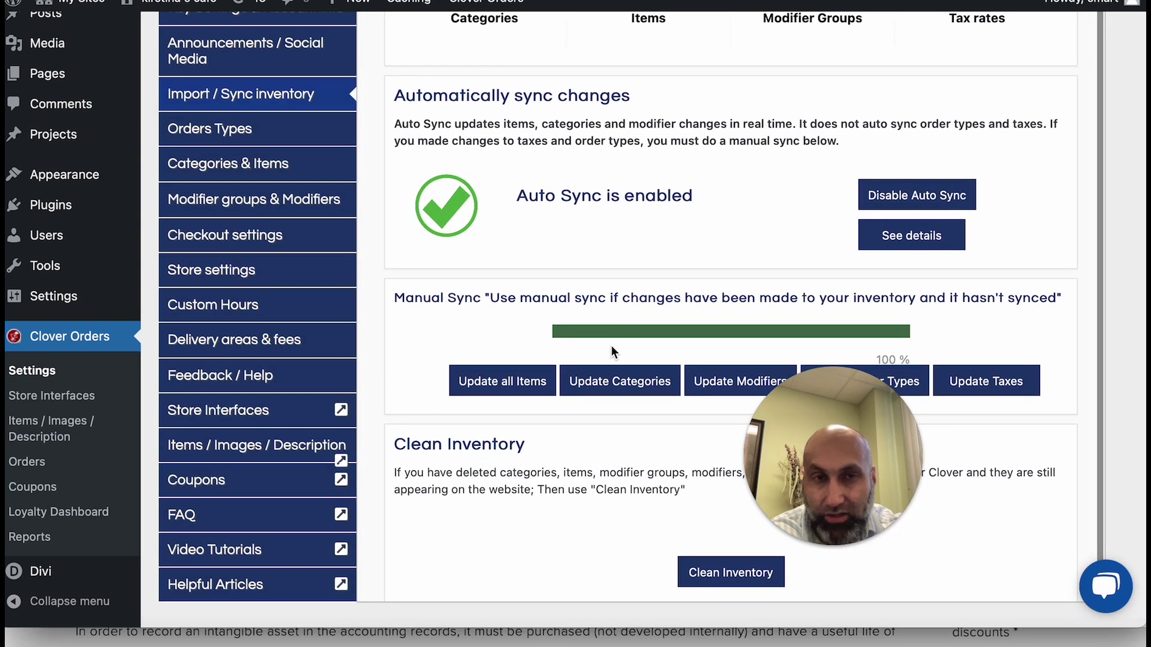
scroll(644, 298, "up", 1)
scroll(655, 387, "down", 2)
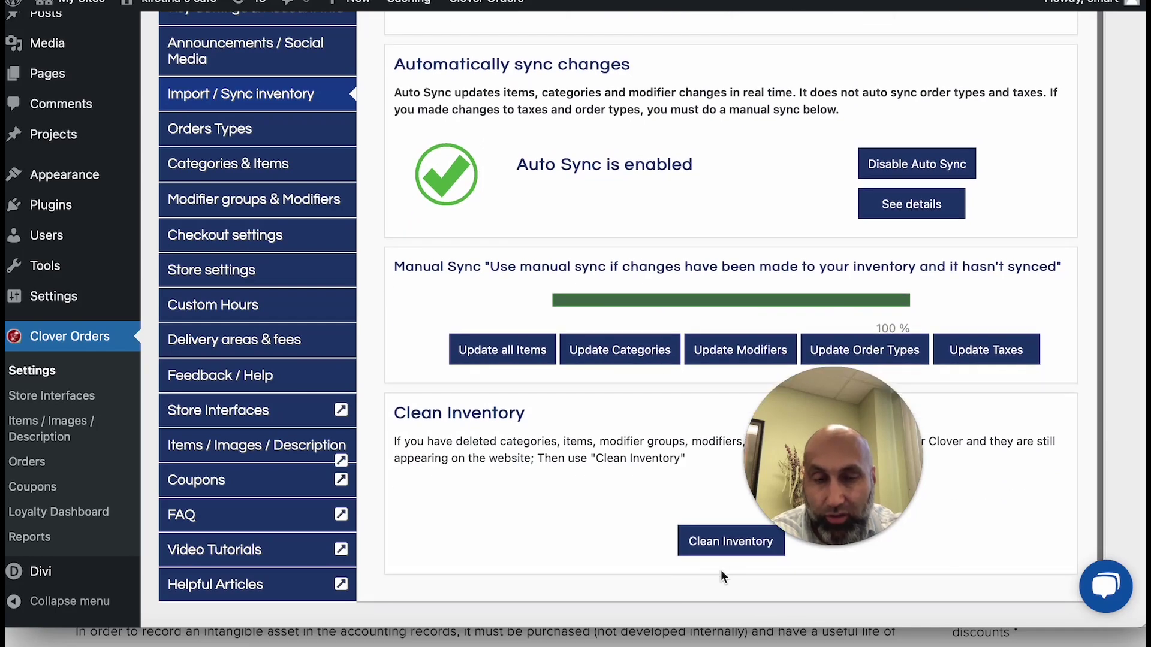
- Run Clean Inventory on the Order Types step, removing 28 deleted order types
left_click(722, 547)
left_click(514, 401)
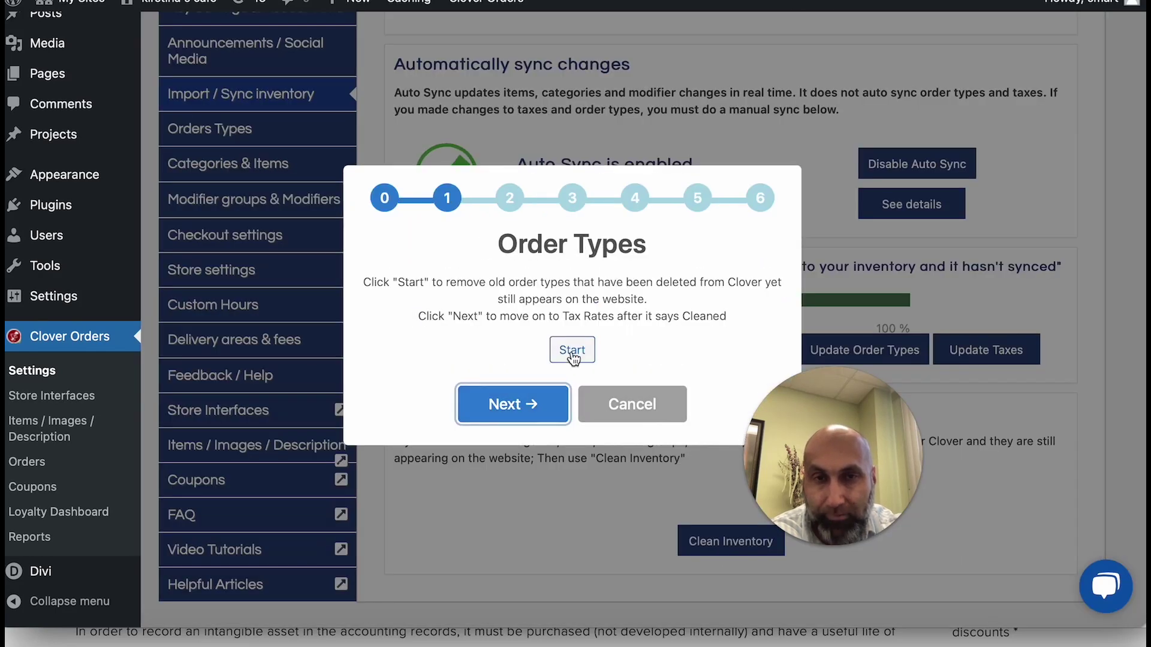
left_click(567, 348)
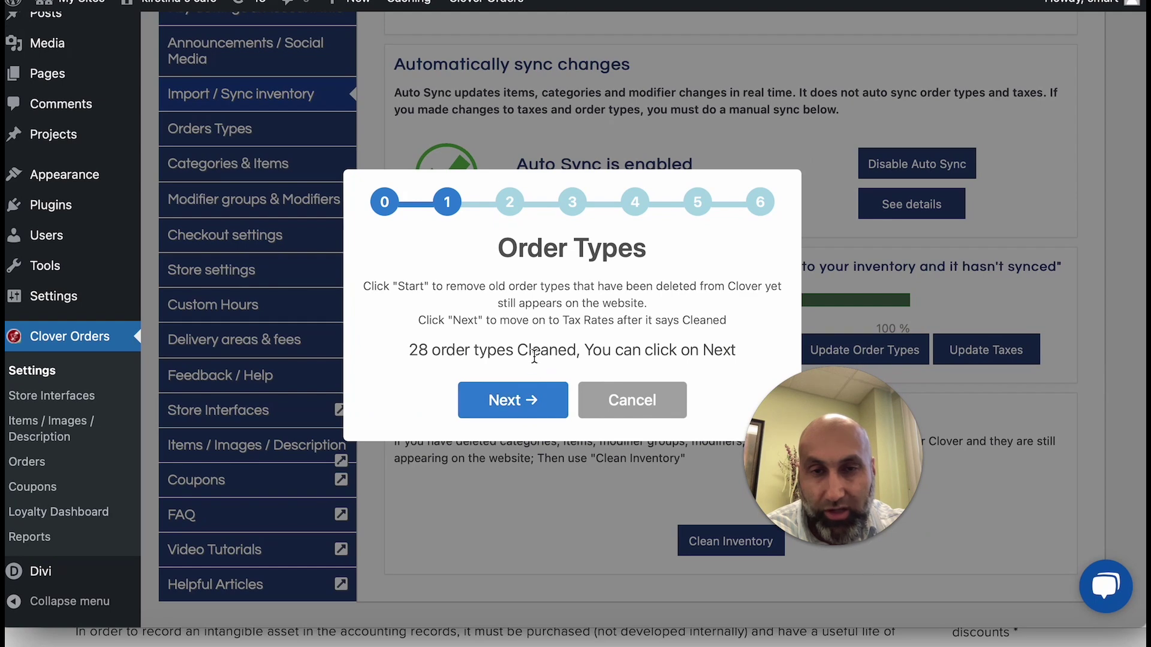
- Clean the 2 deleted tax rates, advance to the Modifiers step, then cancel the wizard
left_click(527, 400)
left_click(570, 353)
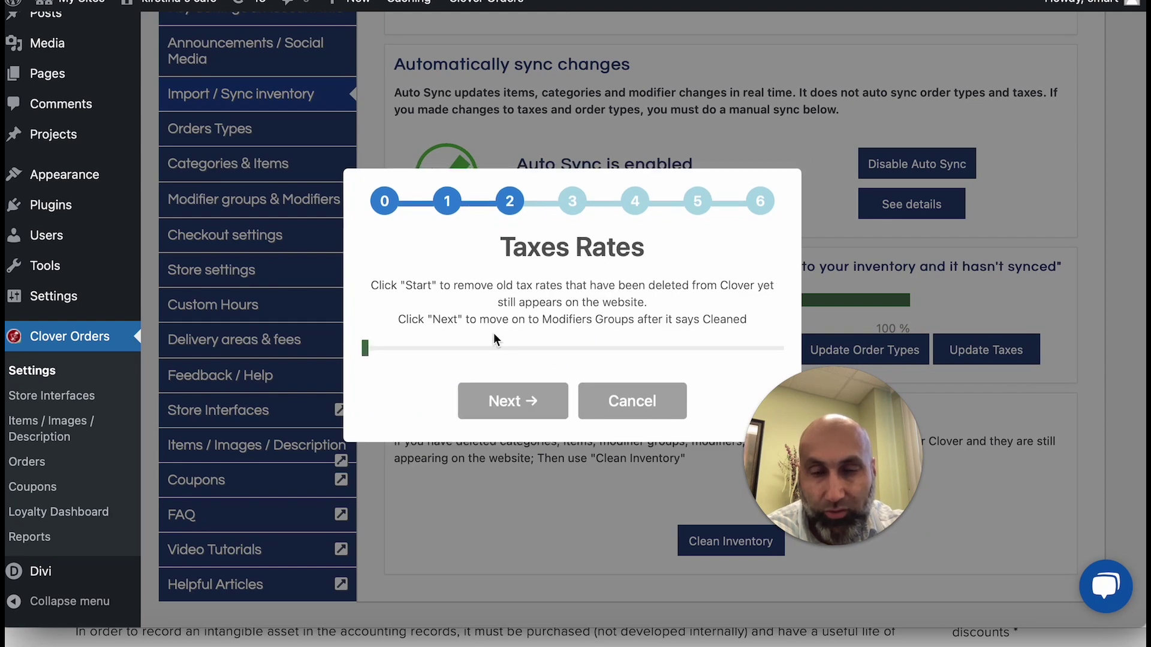
left_click_drag(424, 350, 507, 350)
left_click(509, 402)
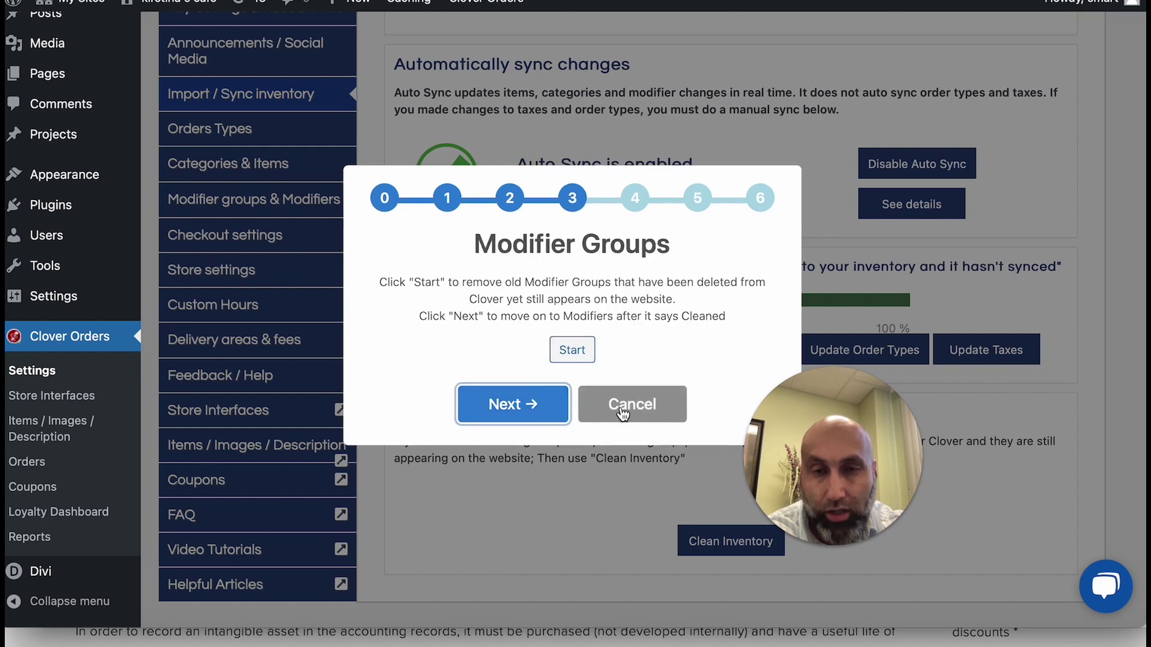
left_click(514, 404)
left_click_drag(517, 242, 630, 245)
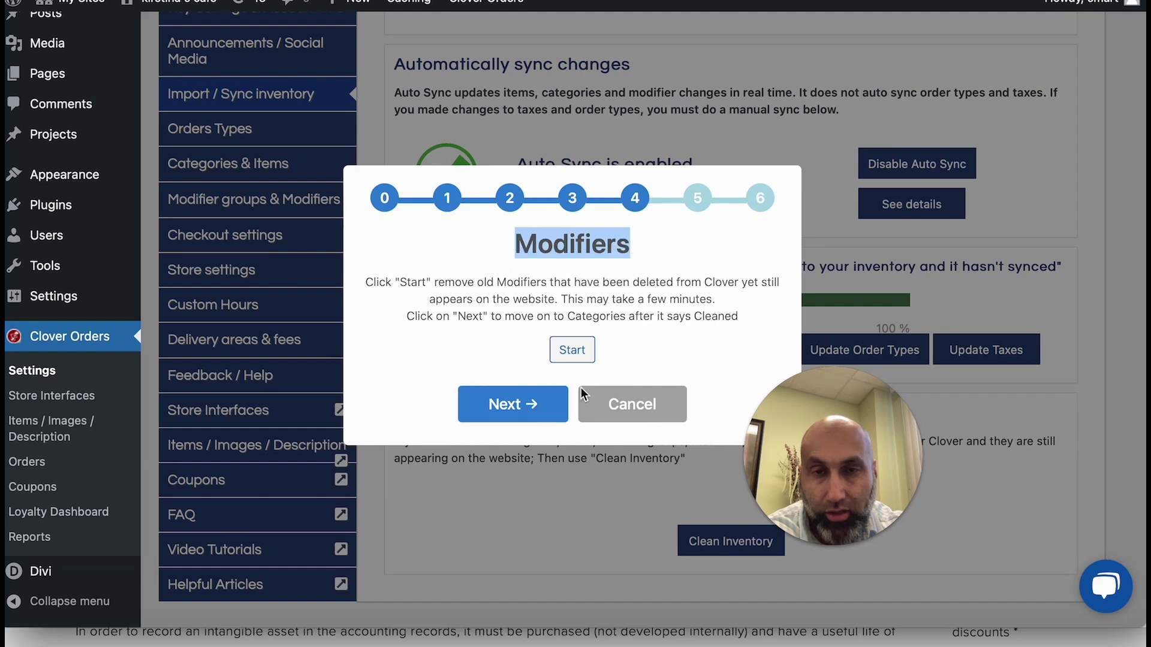
left_click(630, 404)
scroll(603, 305, "up", 4)
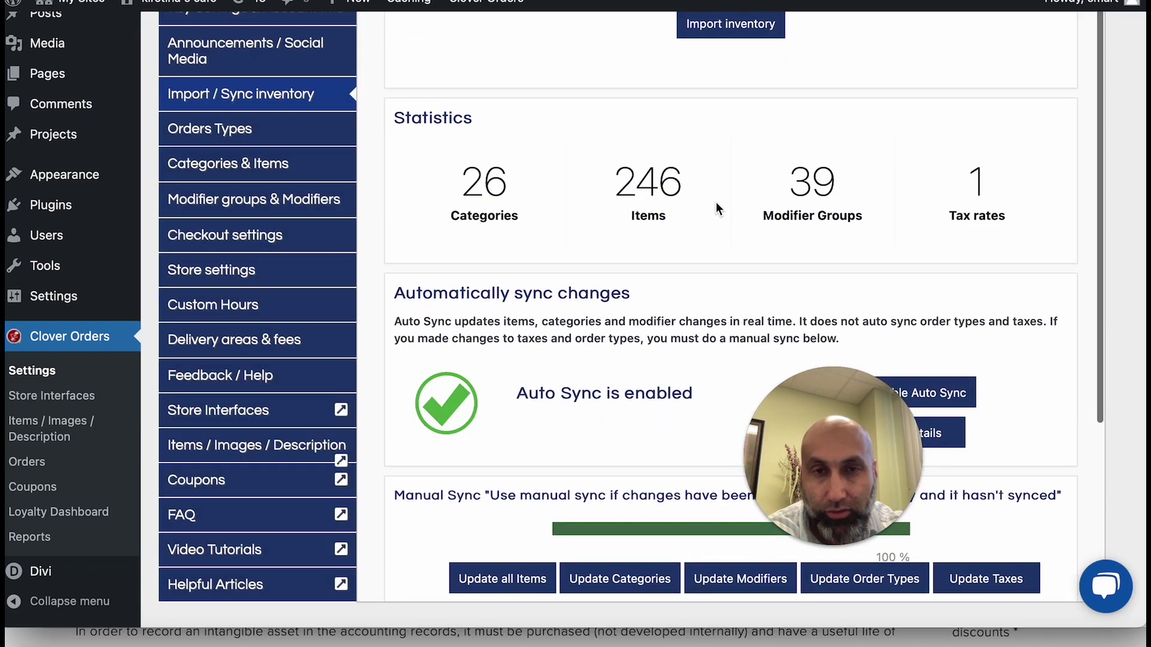
- Open Modifier groups & Modifiers and expand BURGER Cheese to list its options, American through None
left_click_drag(776, 188, 835, 183)
left_click(306, 203)
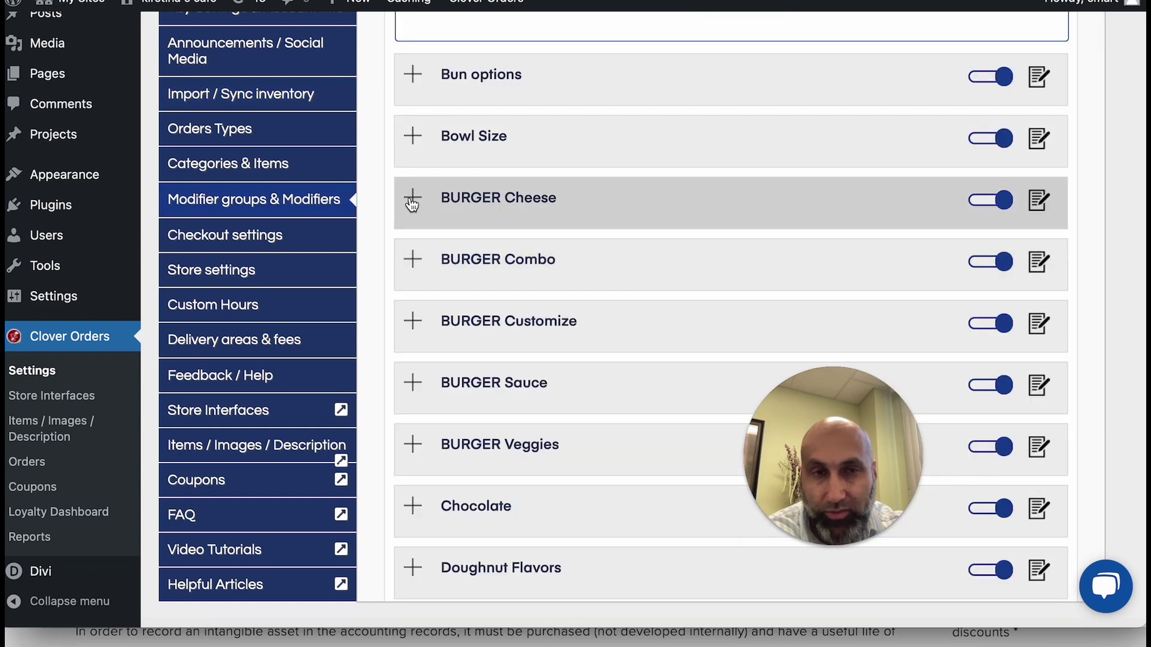
left_click(411, 199)
scroll(465, 406, "down", 8)
scroll(465, 409, "up", 7)
scroll(465, 408, "up", 2)
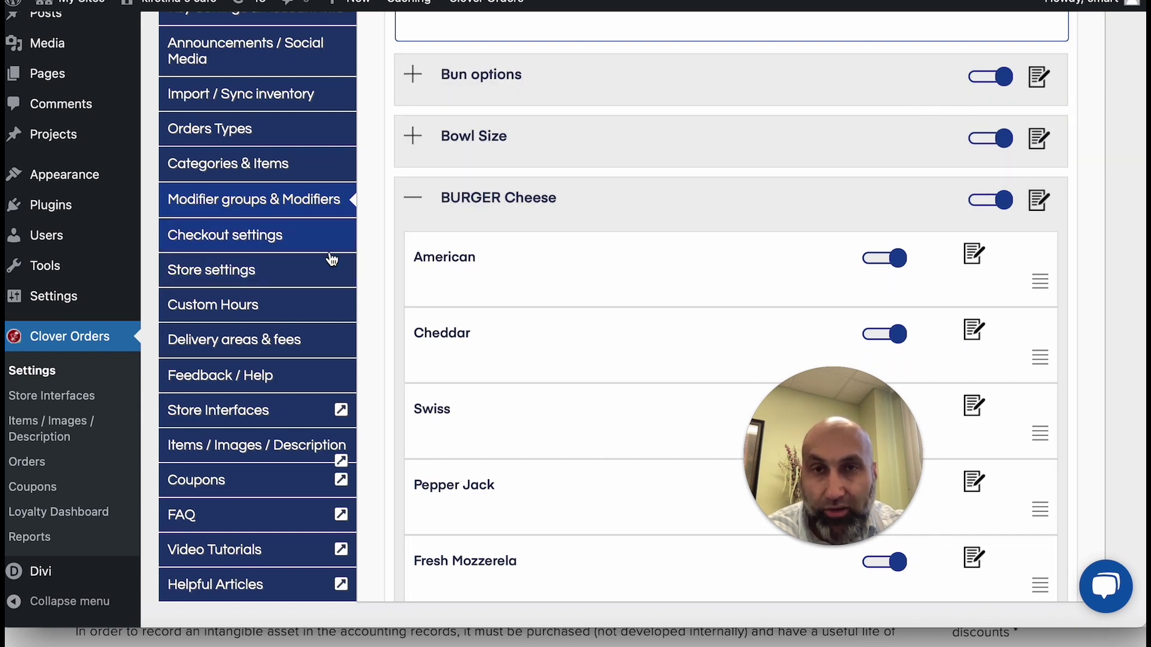
scroll(478, 393, "down", 2)
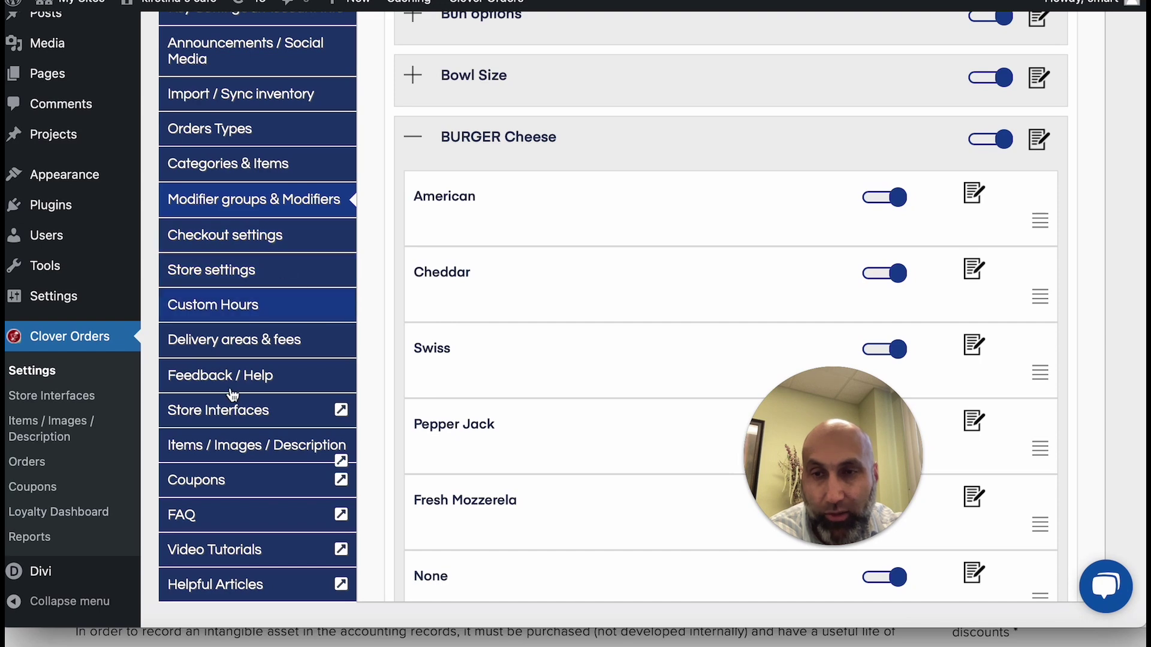
left_click(51, 434)
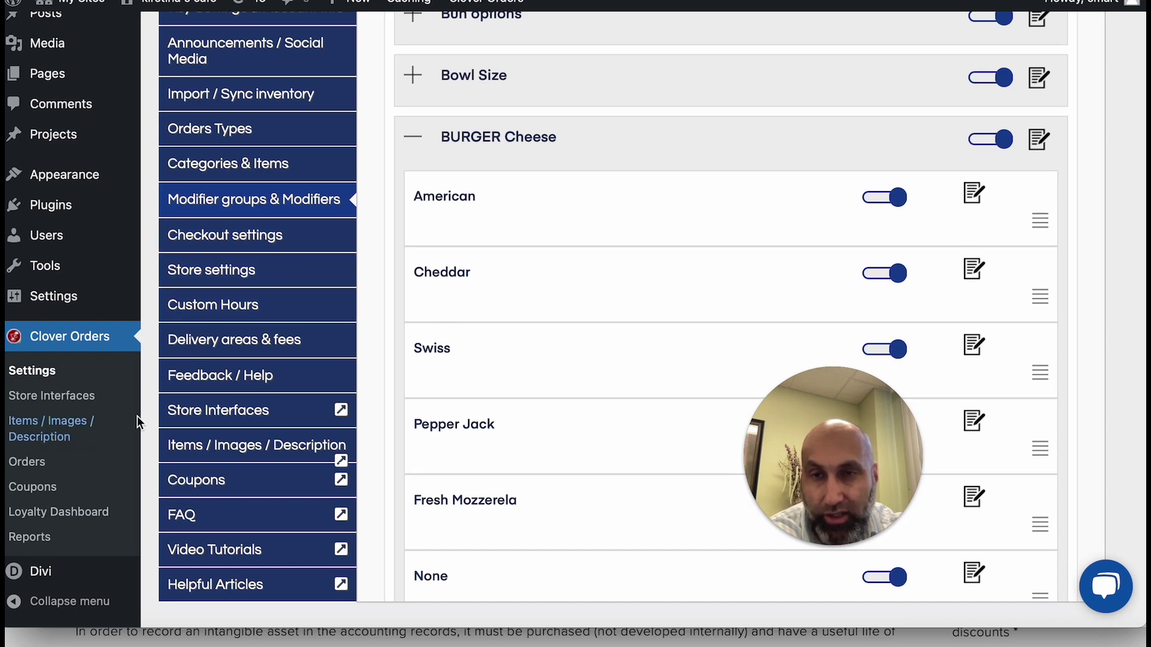
- Review the product list, including CHOC COVERED BEANS and PUMPKIN SMOOTH, then return to the plugin Settings
scroll(287, 384, "down", 8)
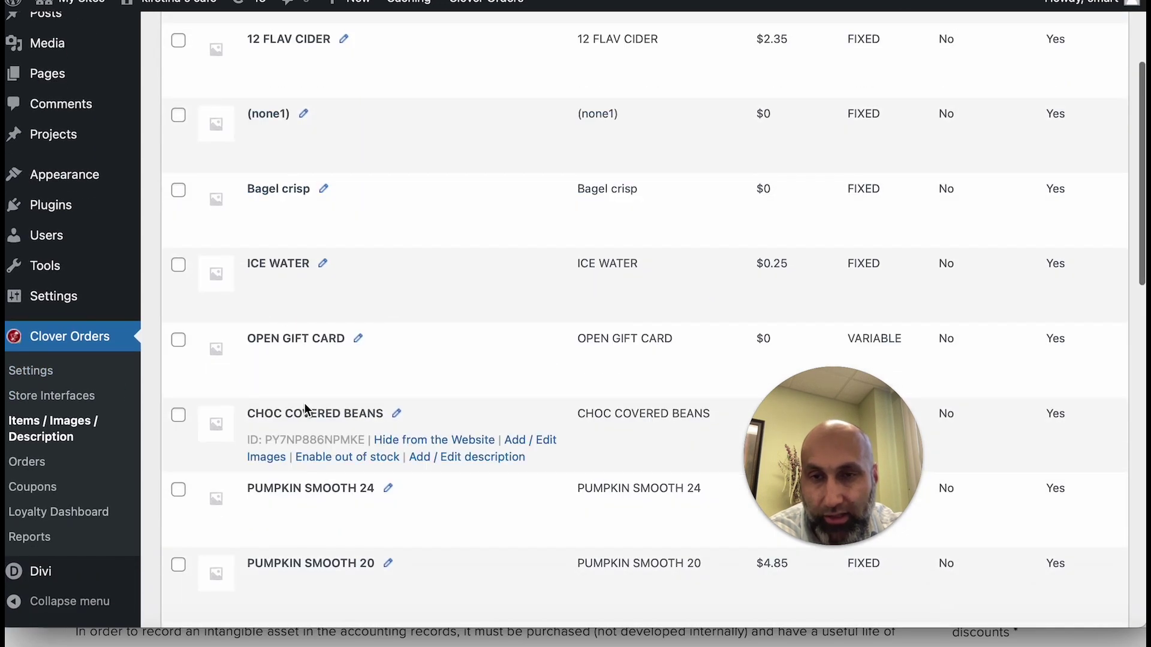
scroll(259, 461, "down", 4)
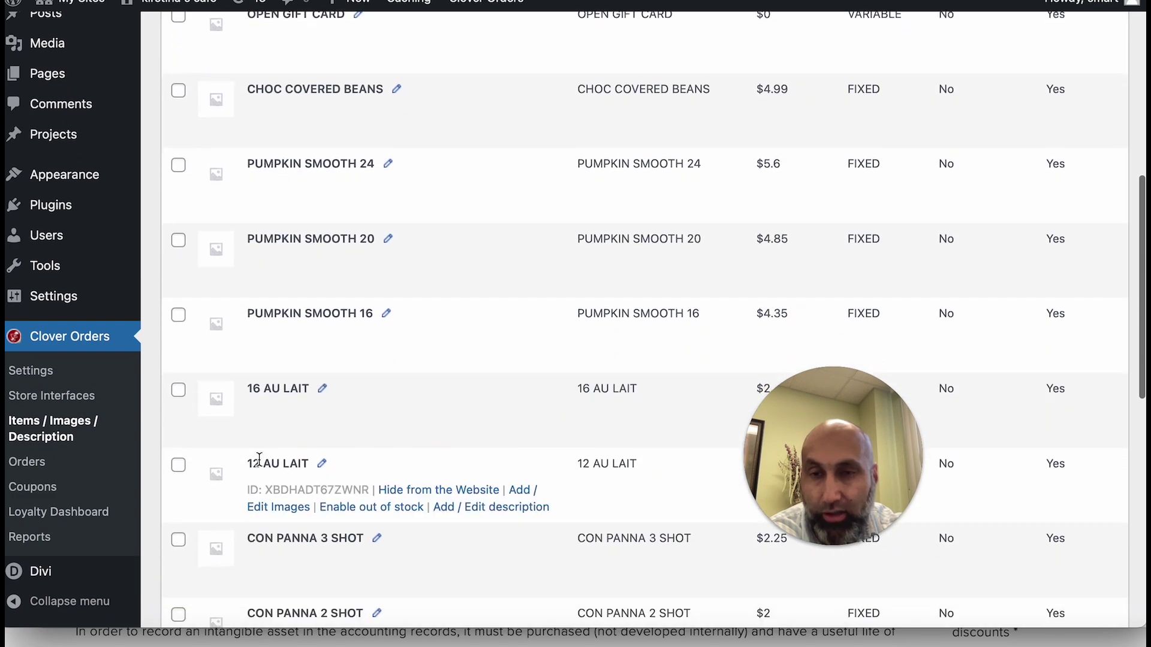
scroll(259, 459, "down", 3)
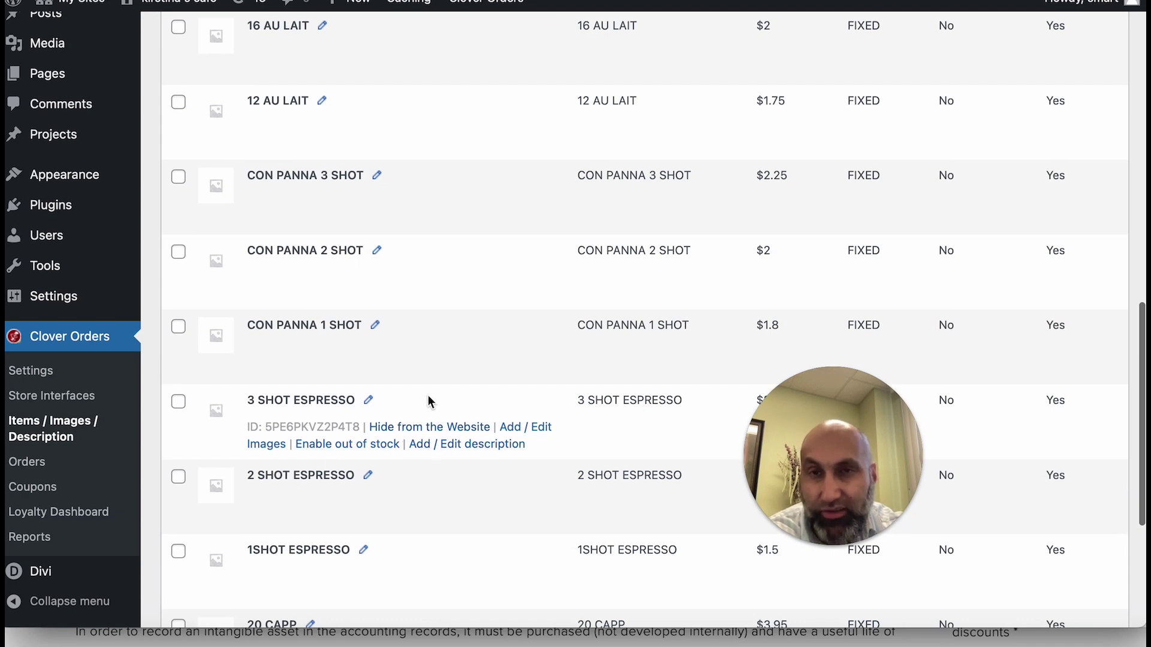
scroll(376, 405, "up", 15)
scroll(429, 442, "down", 5)
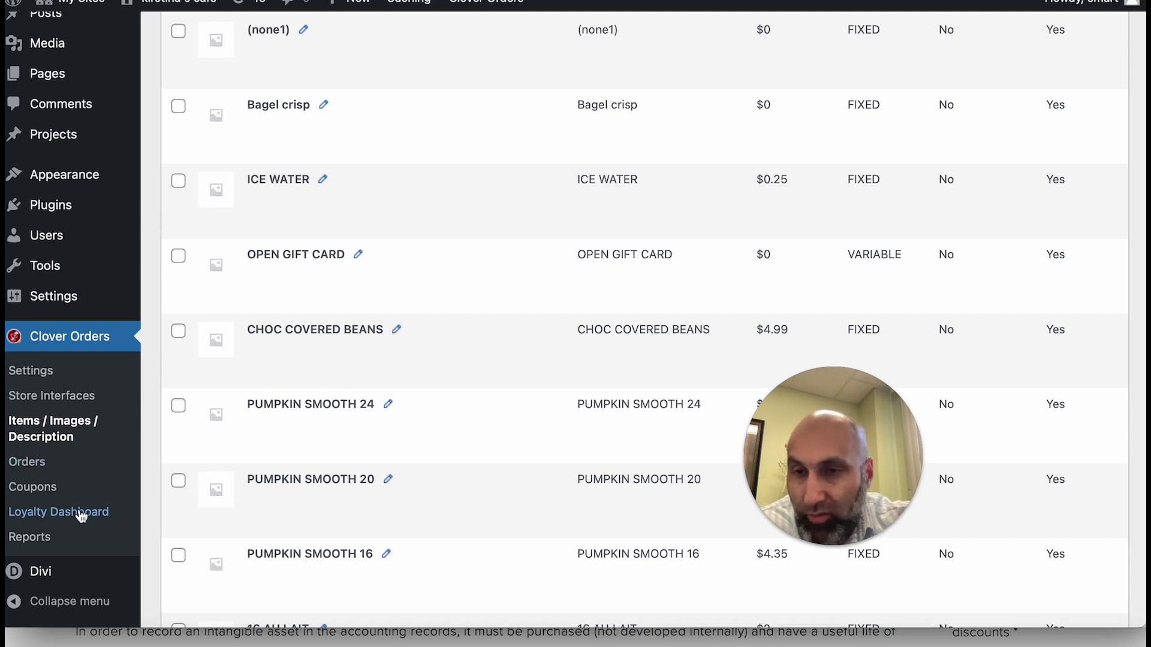
scroll(64, 462, "down", 1)
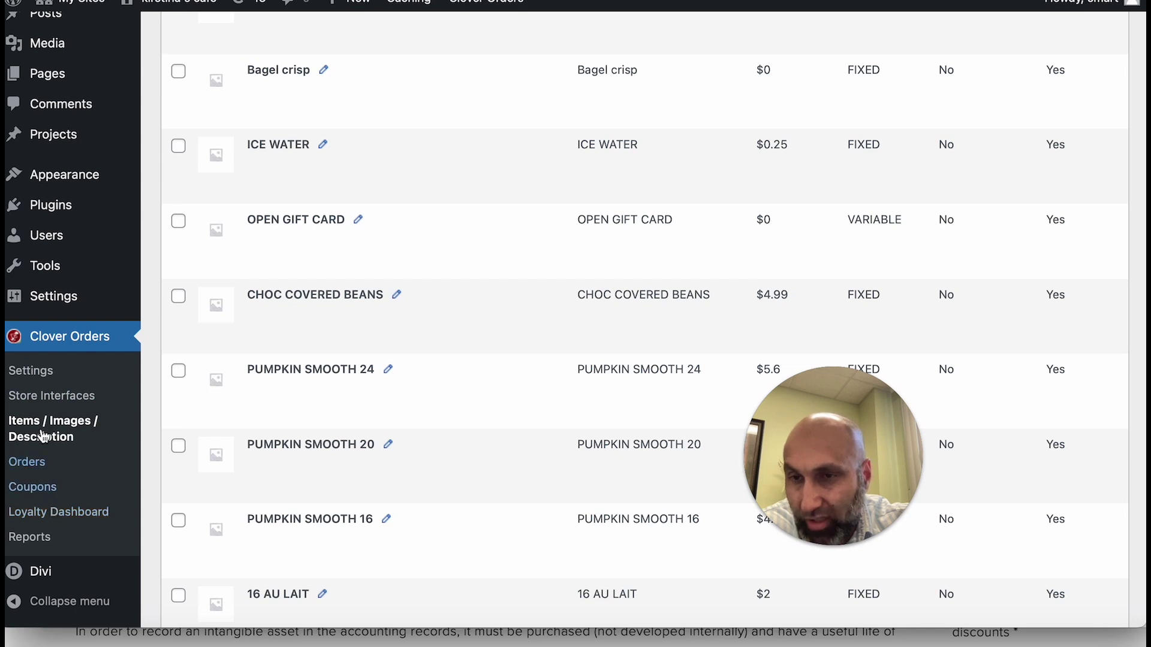
left_click(40, 369)
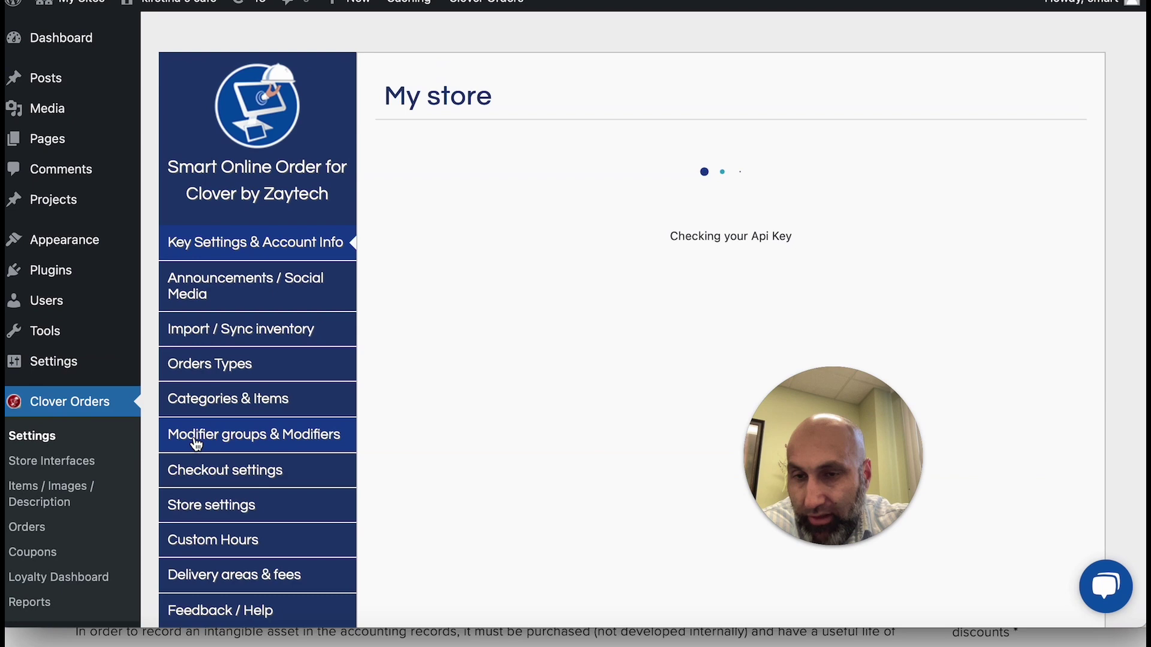
- Scroll through the My store page to review the registered business address and branded-app offer
scroll(216, 522, "down", 5)
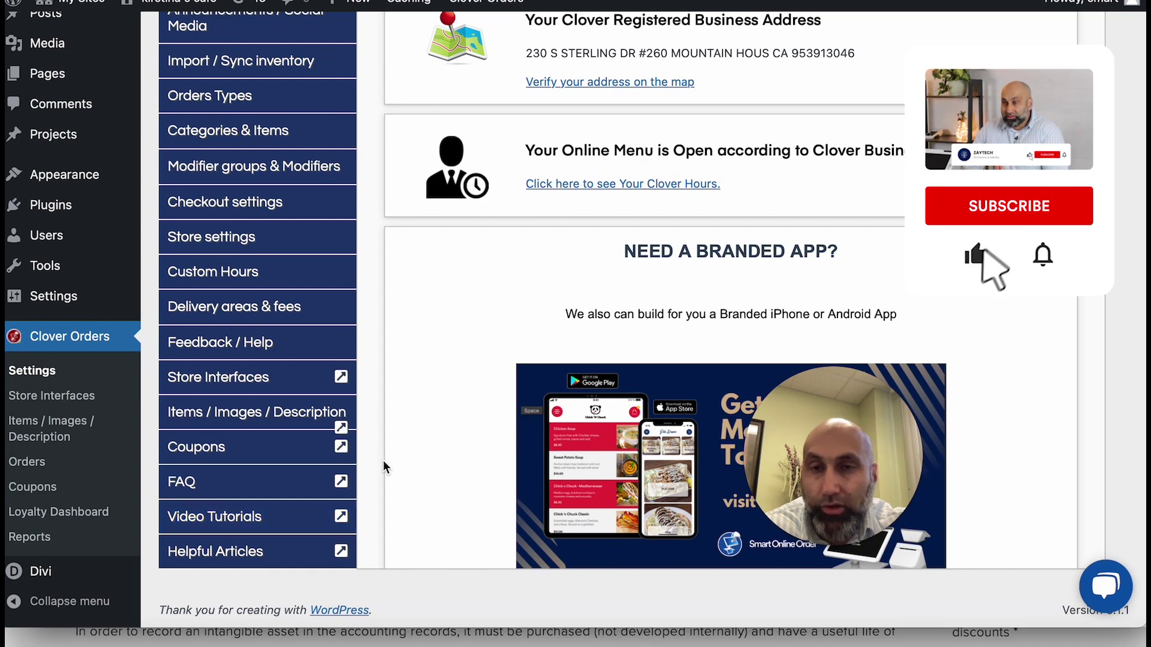
scroll(380, 329, "up", 1)
scroll(474, 376, "down", 1)
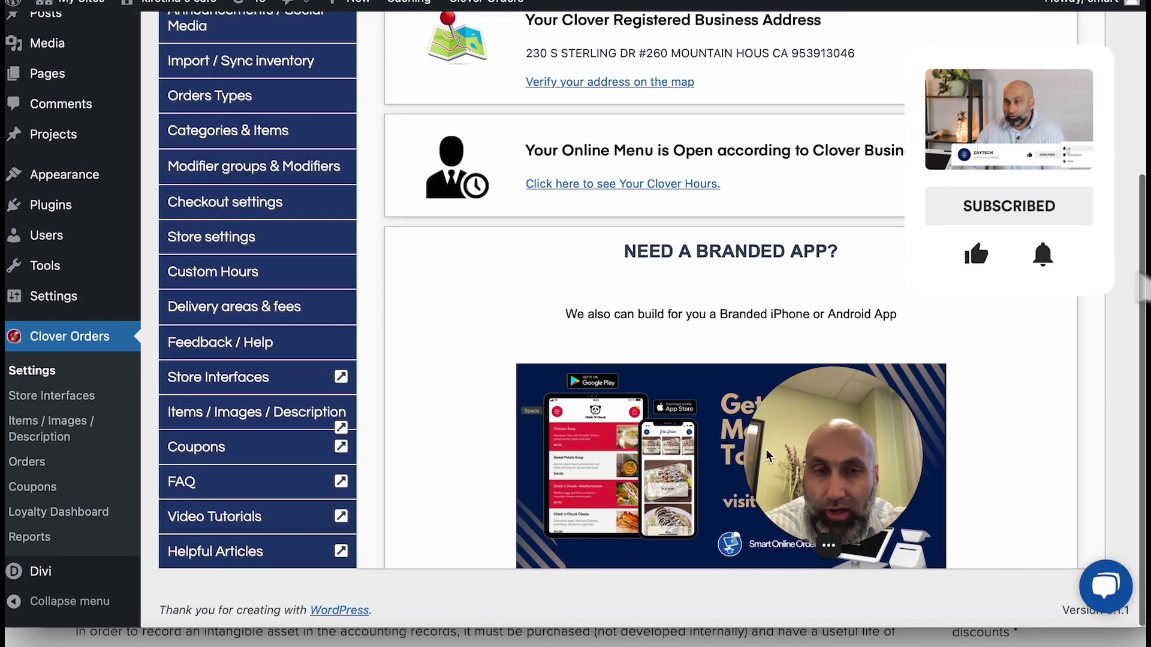
scroll(756, 465, "down", 2)
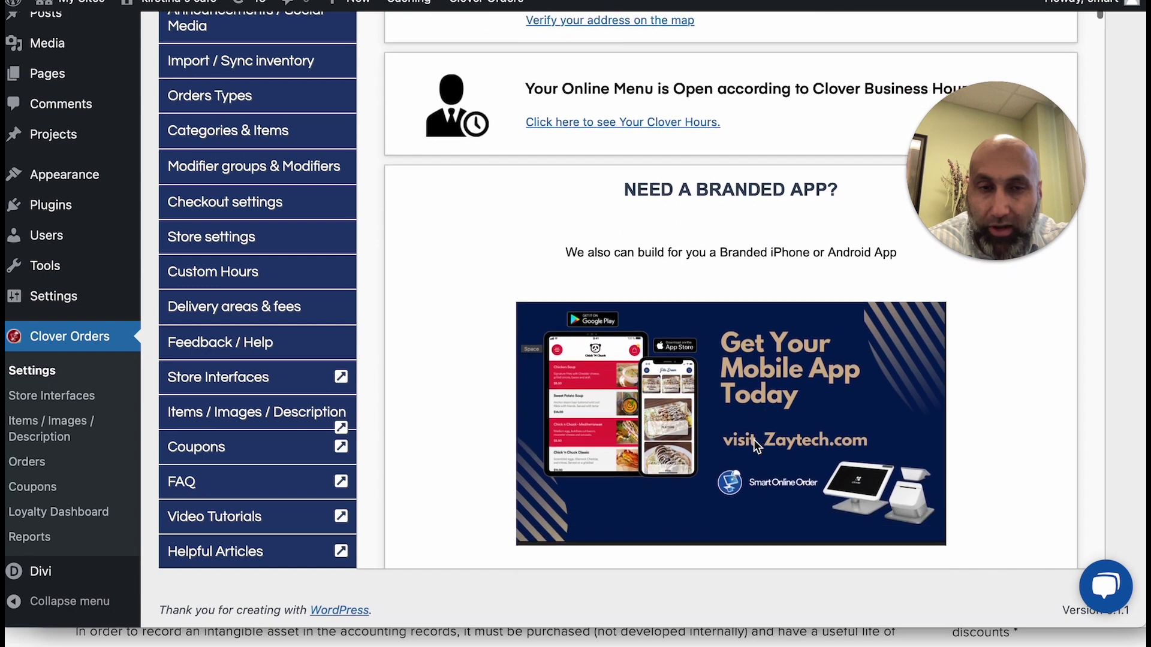